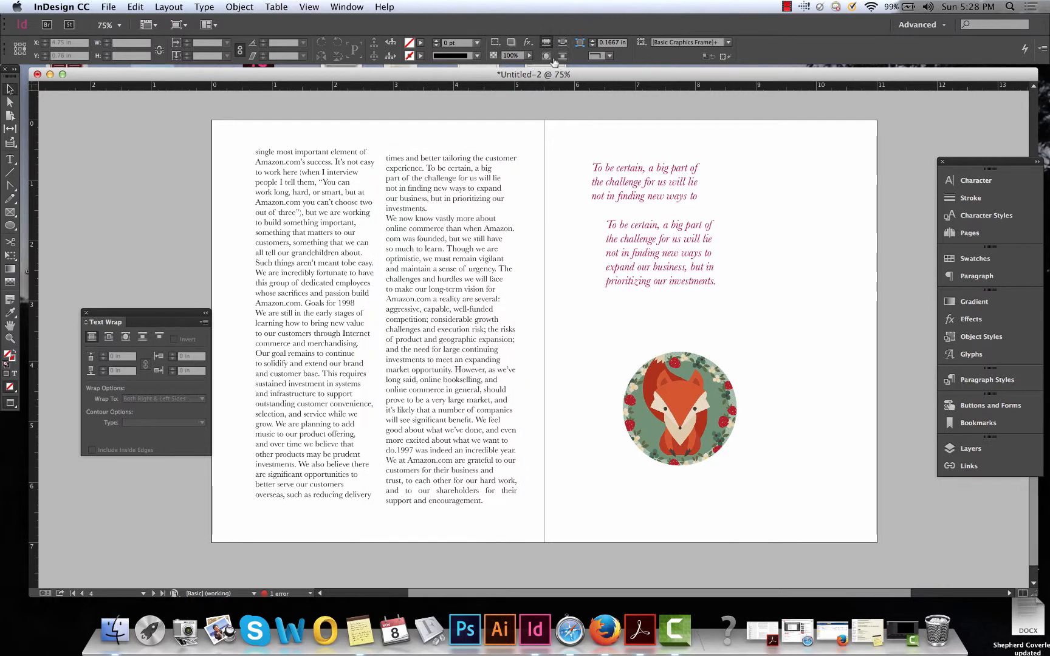
pyautogui.click(354, 7)
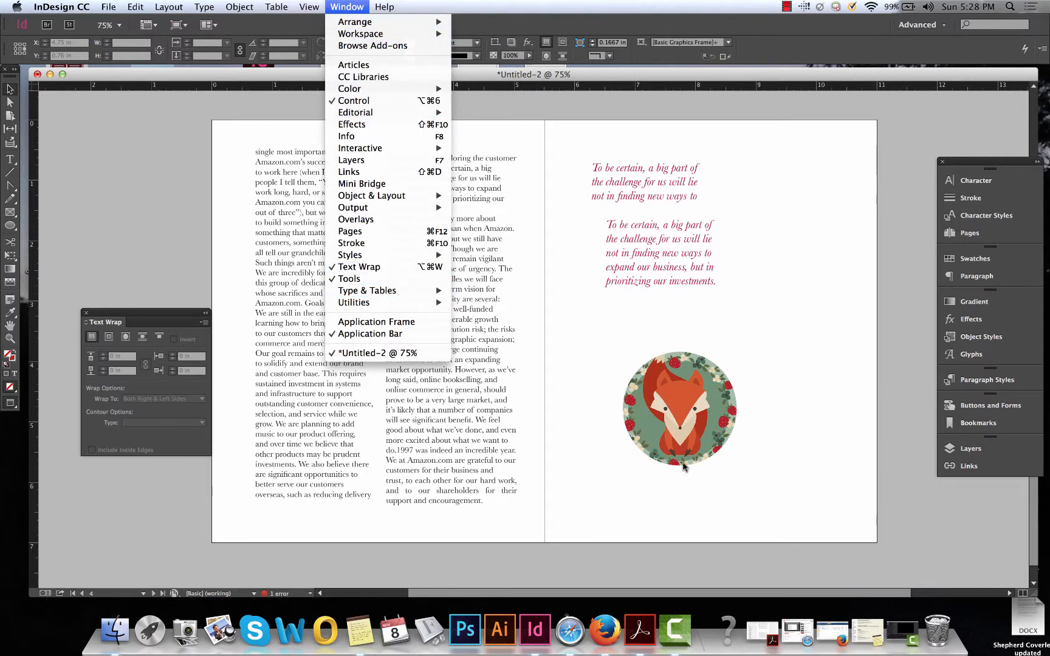
pyautogui.click(709, 495)
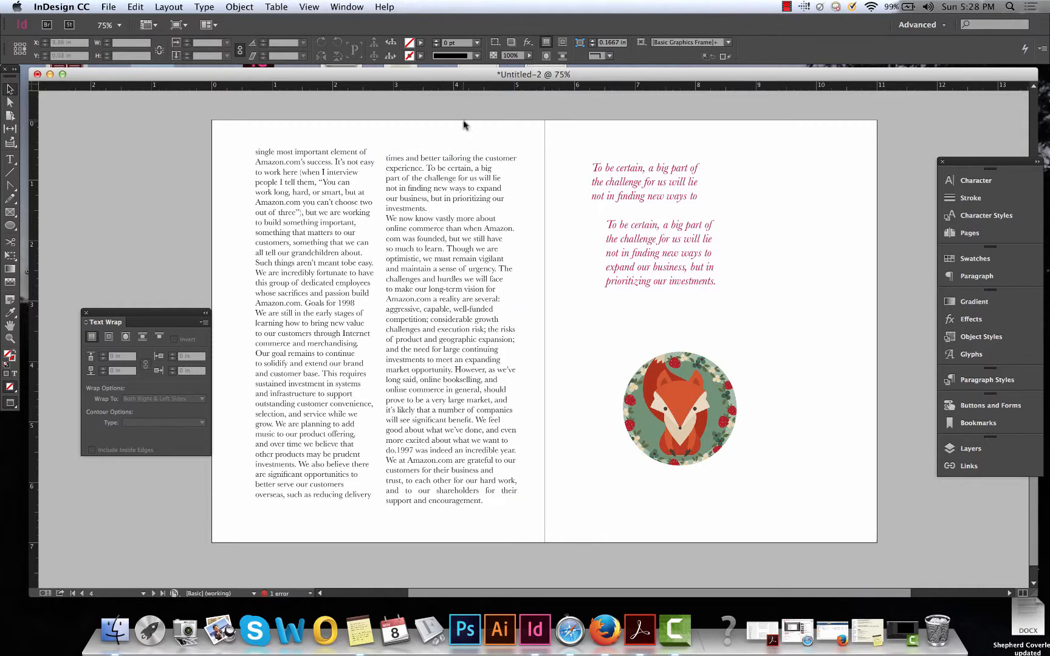
pyautogui.click(441, 185)
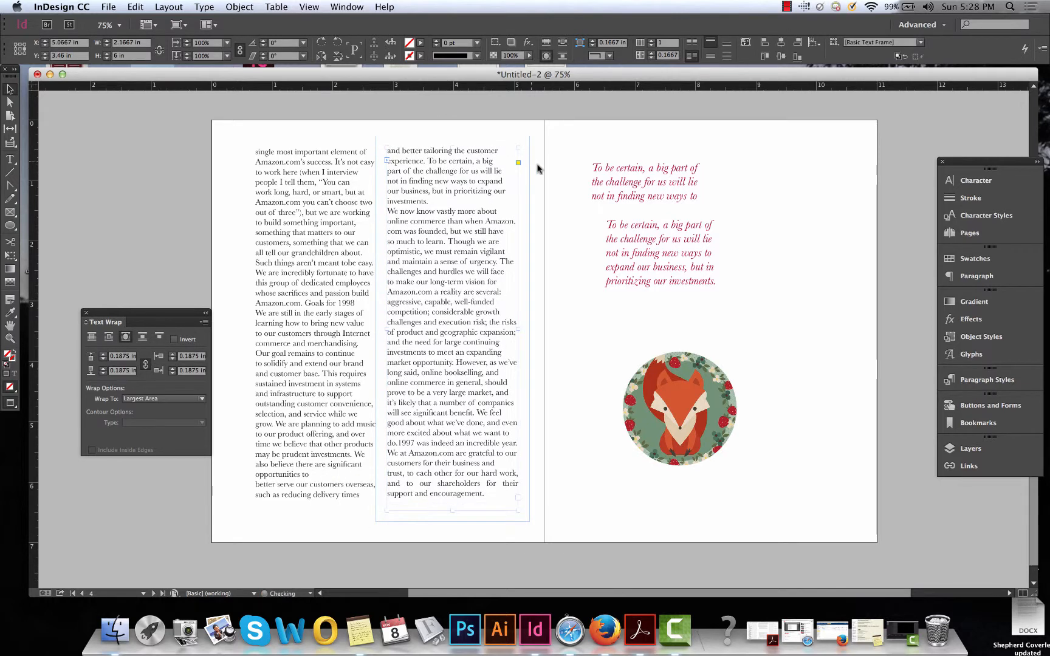
pyautogui.click(556, 180)
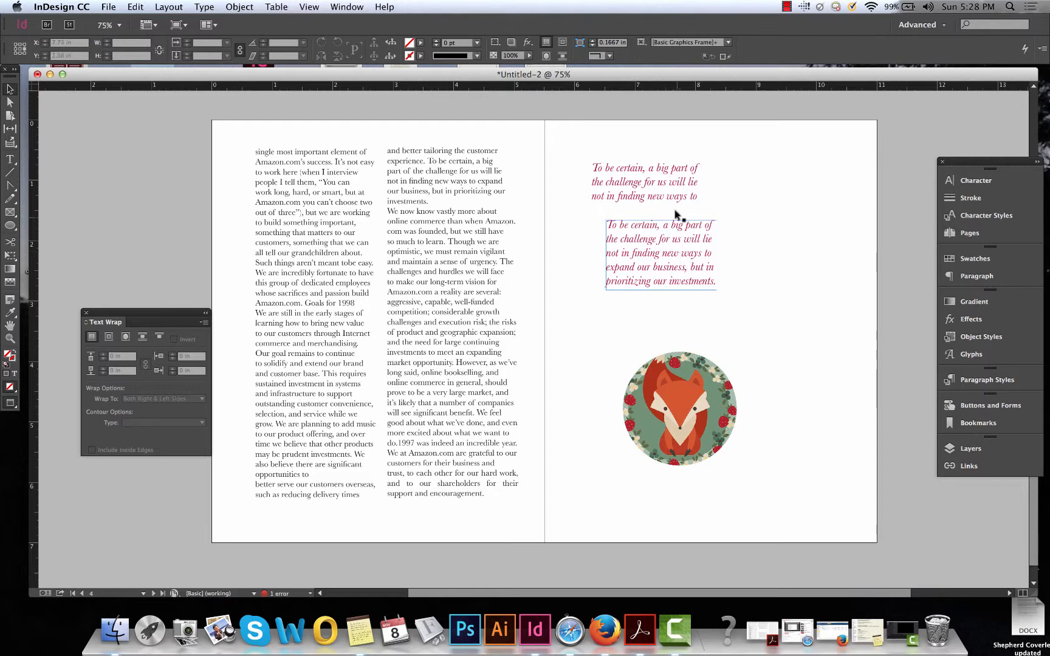
# Move the upper pull quote to the right page's outer edge and place the other quote between the two body-text columns
pyautogui.moveTo(674, 198); pyautogui.dragTo(823, 193)
pyautogui.click(697, 260)
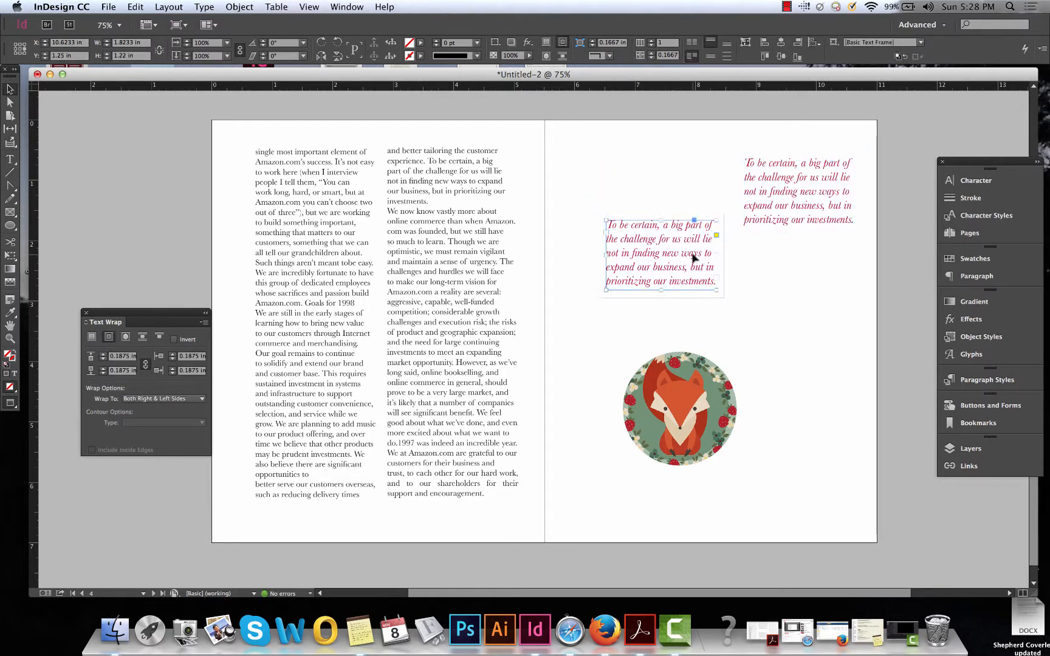
pyautogui.click(810, 252)
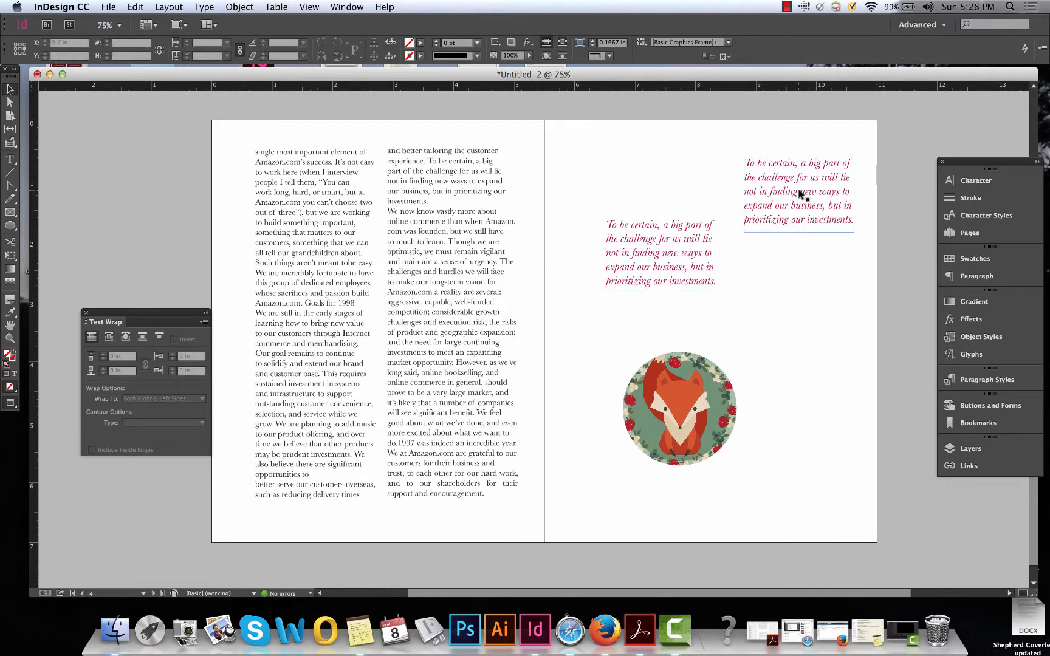
pyautogui.click(788, 193)
pyautogui.moveTo(659, 242); pyautogui.dragTo(382, 301)
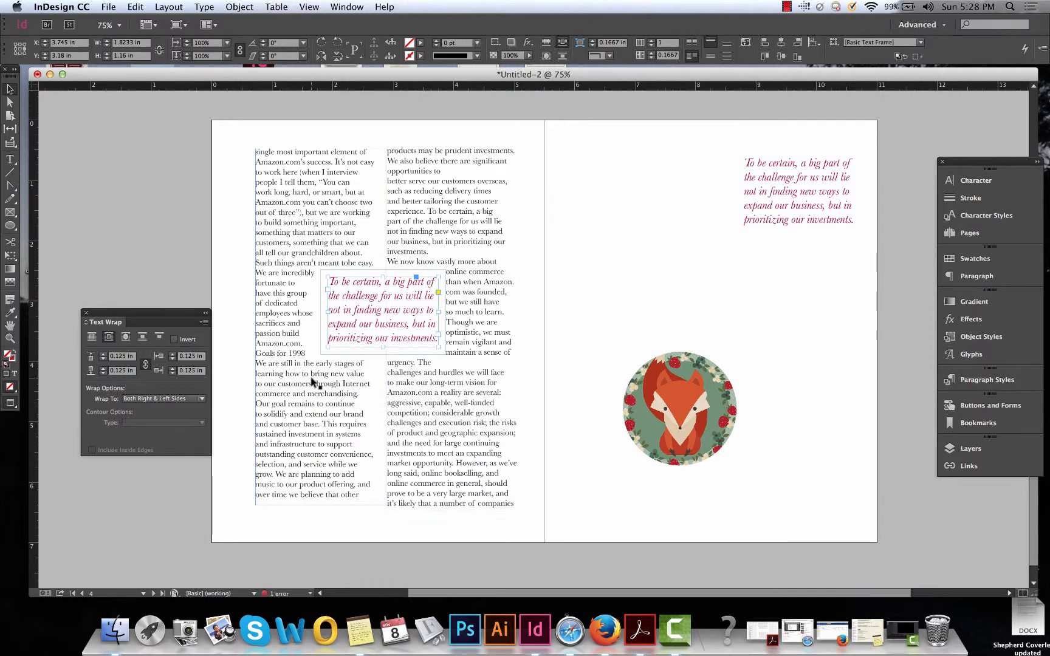
# Compare the object shape, jump object, jump to next column and no-wrap modes on the quote, and return to bounding box wrap
pyautogui.click(125, 338)
pyautogui.click(142, 338)
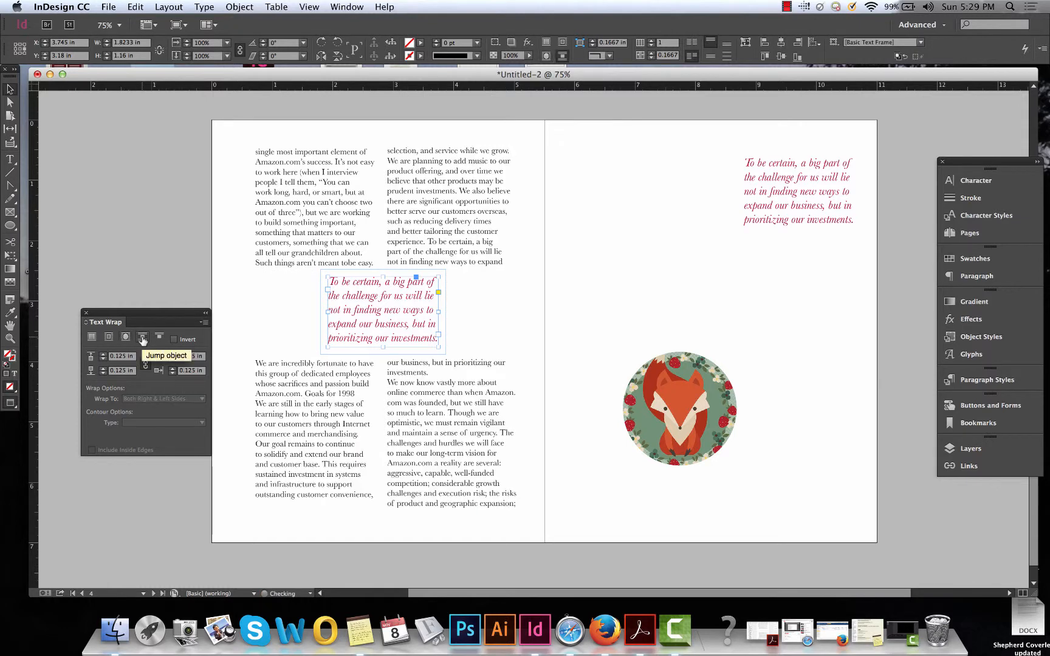
pyautogui.click(158, 338)
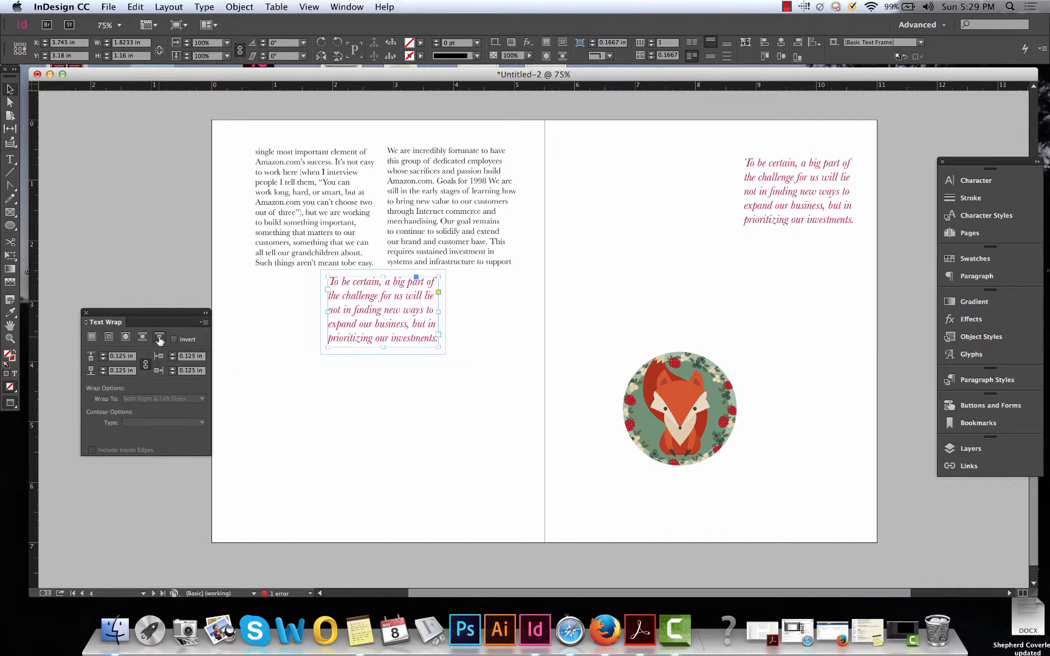
pyautogui.click(91, 338)
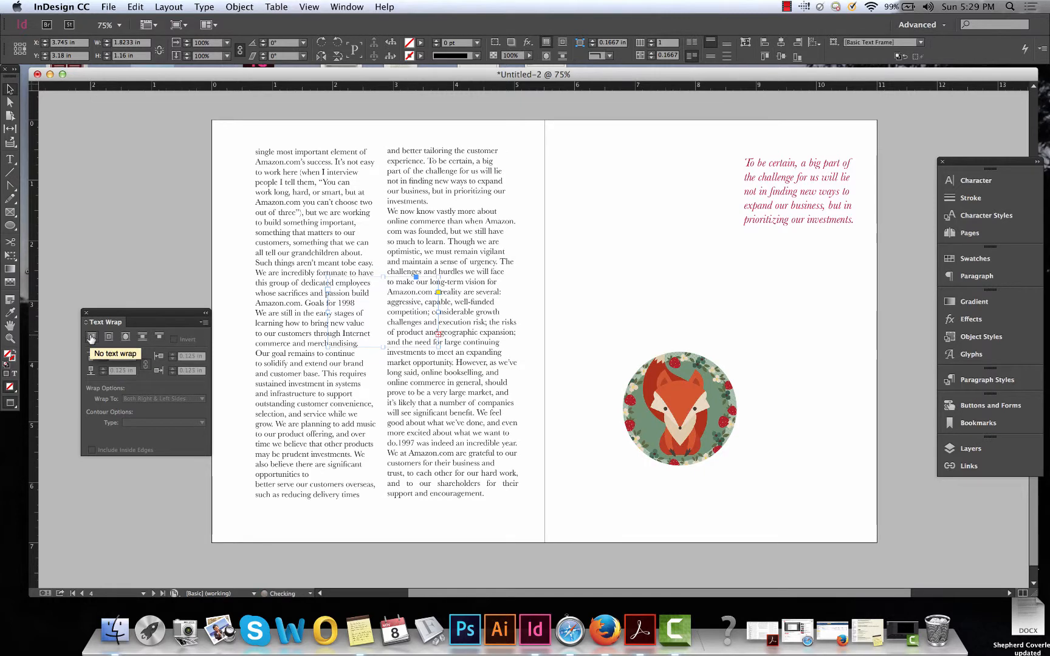
pyautogui.click(108, 338)
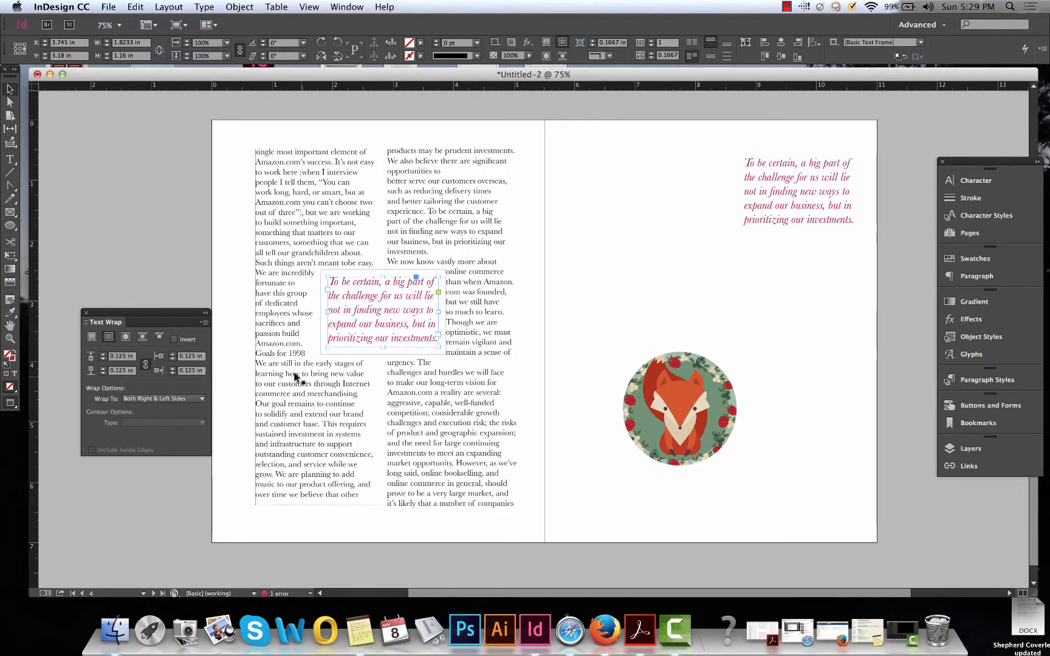
# Try larger and smaller text wrap offsets around the quote and settle on 0.1875 in on all sides
pyautogui.moveTo(127, 356); pyautogui.dragTo(90, 351)
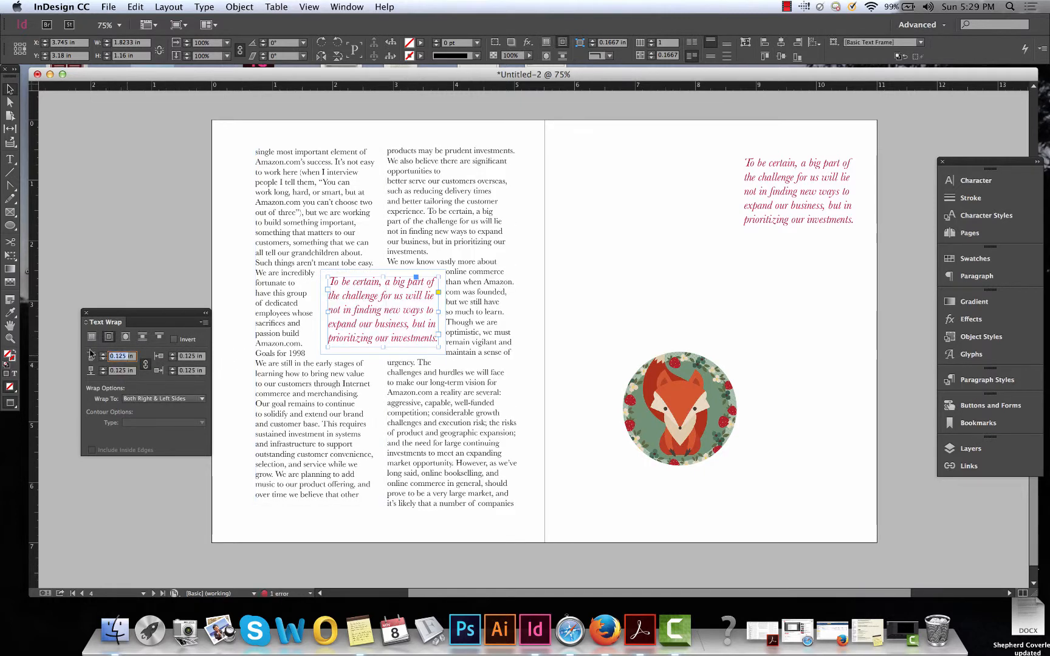
pyautogui.press('Up')
pyautogui.press('Up')
pyautogui.press('Up')
pyautogui.press('Up')
pyautogui.press('Up')
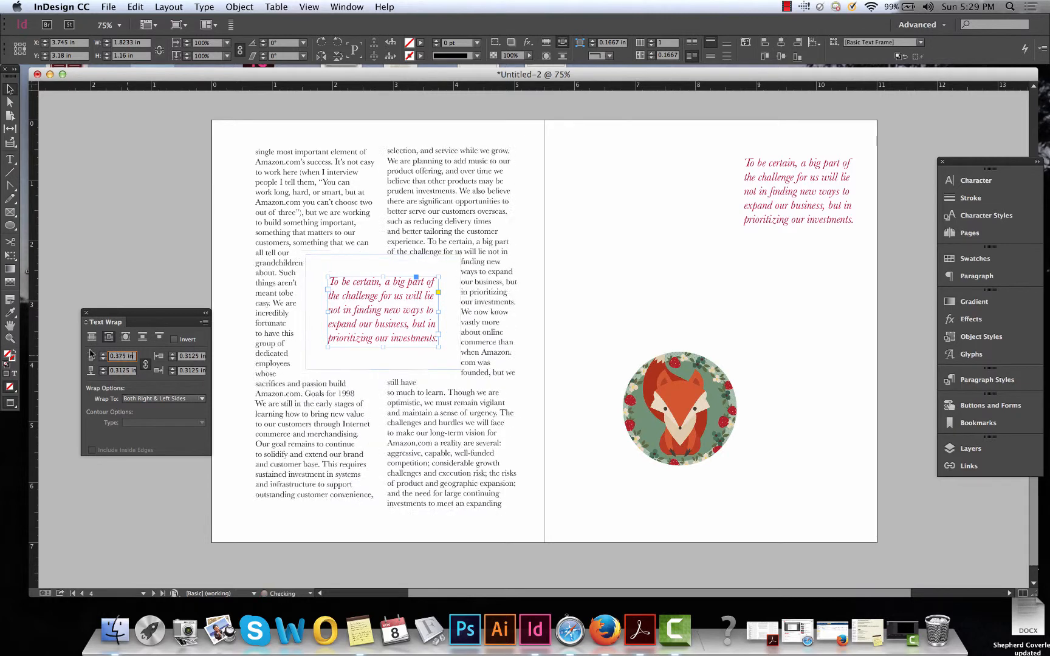
pyautogui.press('Down')
pyautogui.press('Down')
pyautogui.press('Down')
pyautogui.press('Down')
pyautogui.press('Down')
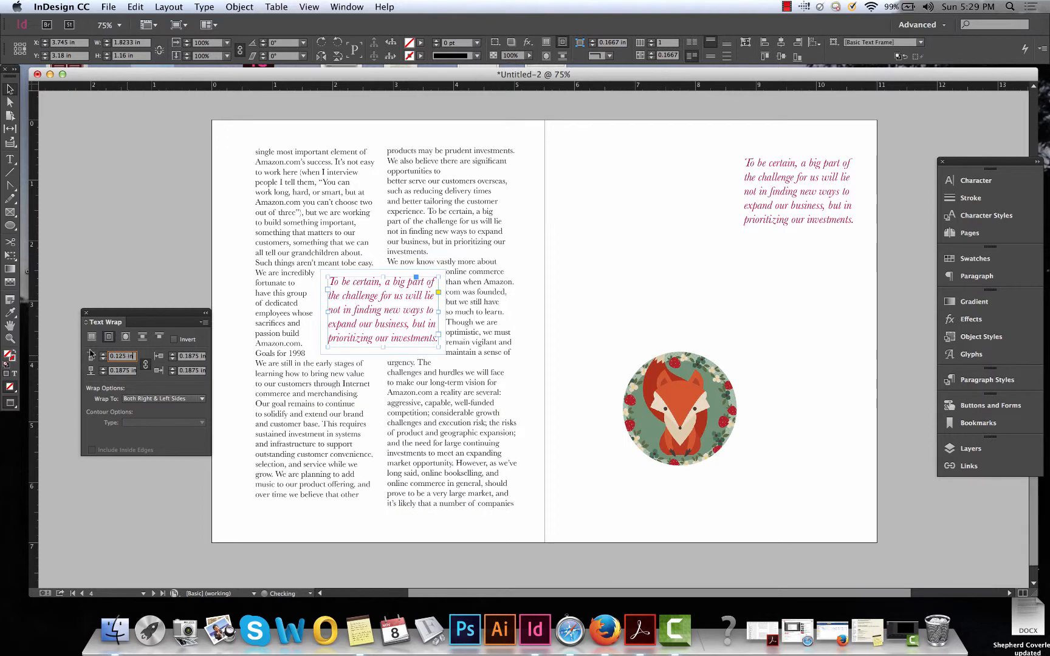
pyautogui.press('Up')
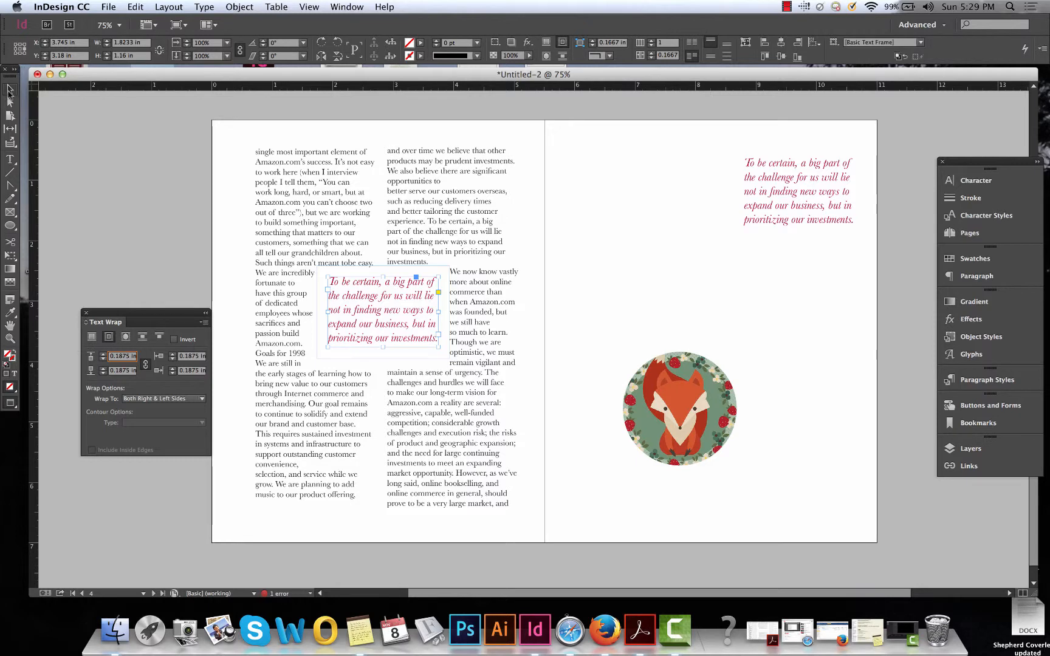
# Deselect the quote, check the layout with frame edges and margins shown, and return to the preview display
pyautogui.click(129, 183)
pyautogui.press('w')
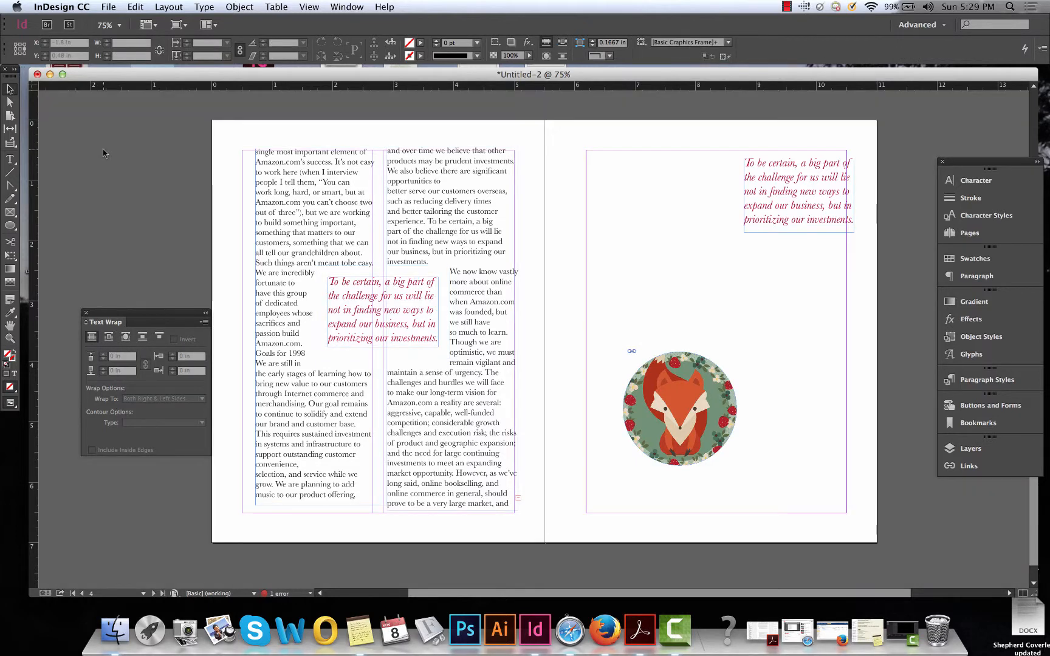
pyautogui.press('w')
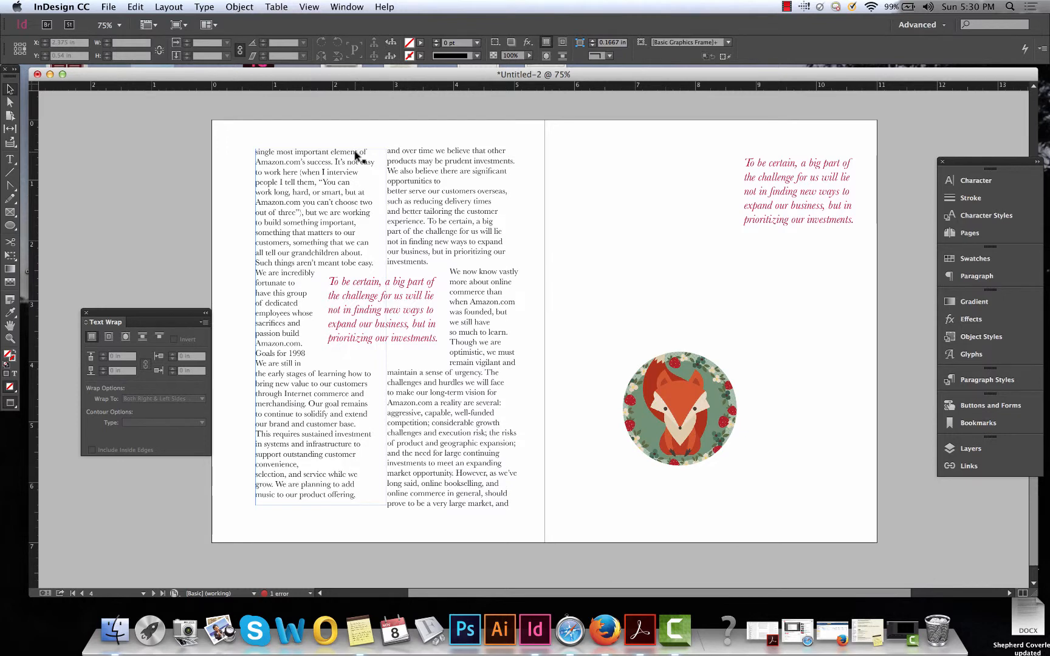
# Move the quote back to the right page and shift the circular fox image closer to the spine
pyautogui.moveTo(372, 302); pyautogui.dragTo(666, 252)
pyautogui.moveTo(723, 425); pyautogui.dragTo(666, 400)
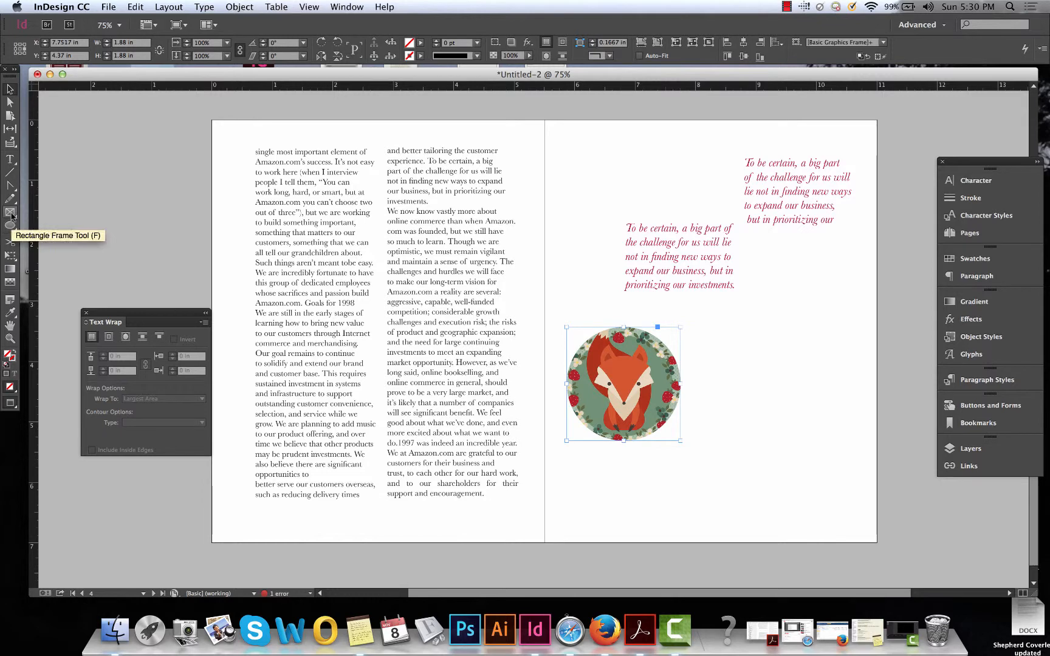
# Draw a circular ellipse frame about 1.82 in wide on the right page, beside the existing fox image
pyautogui.click(11, 213)
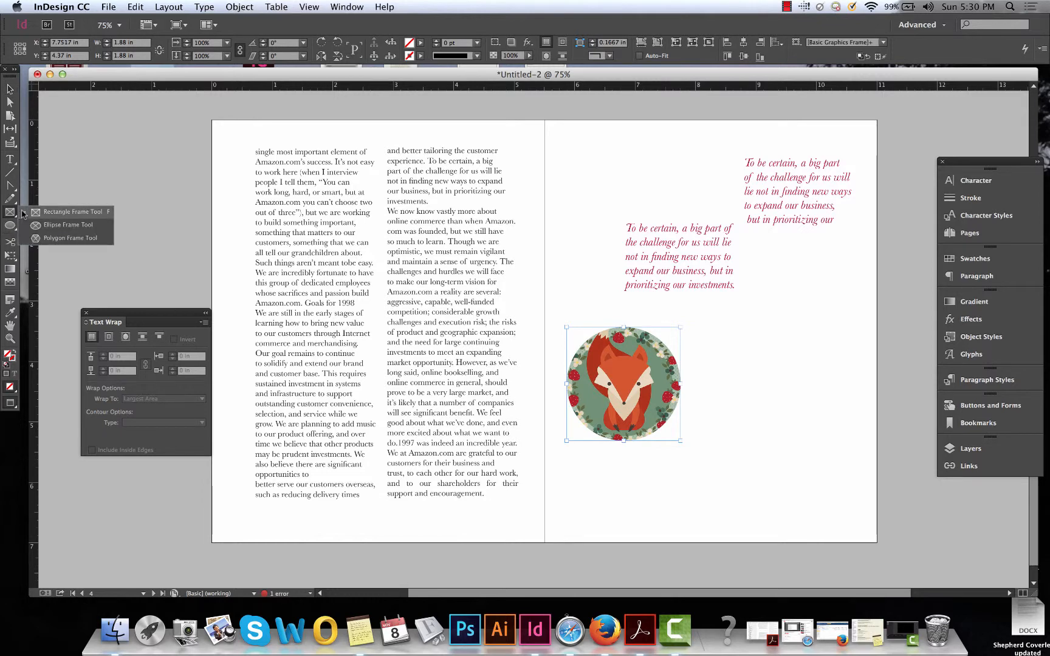
pyautogui.click(61, 225)
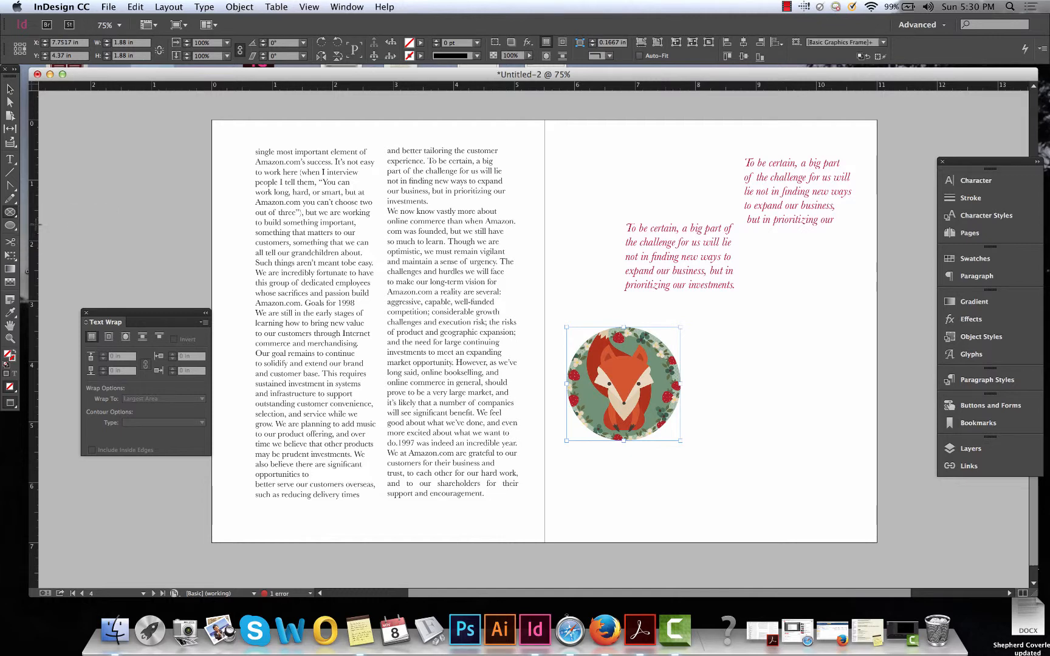
pyautogui.moveTo(755, 323); pyautogui.dragTo(862, 462)
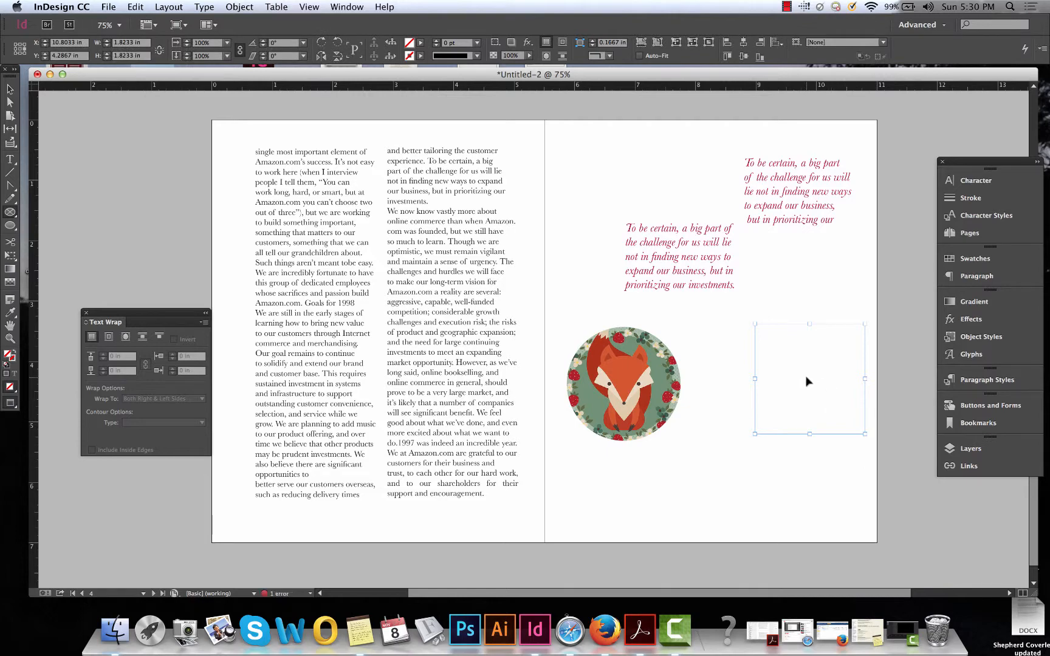
# Place the Retro-Fox illustration JPG from the Fall 15 folder into the new circular frame
pyautogui.press('super+d')
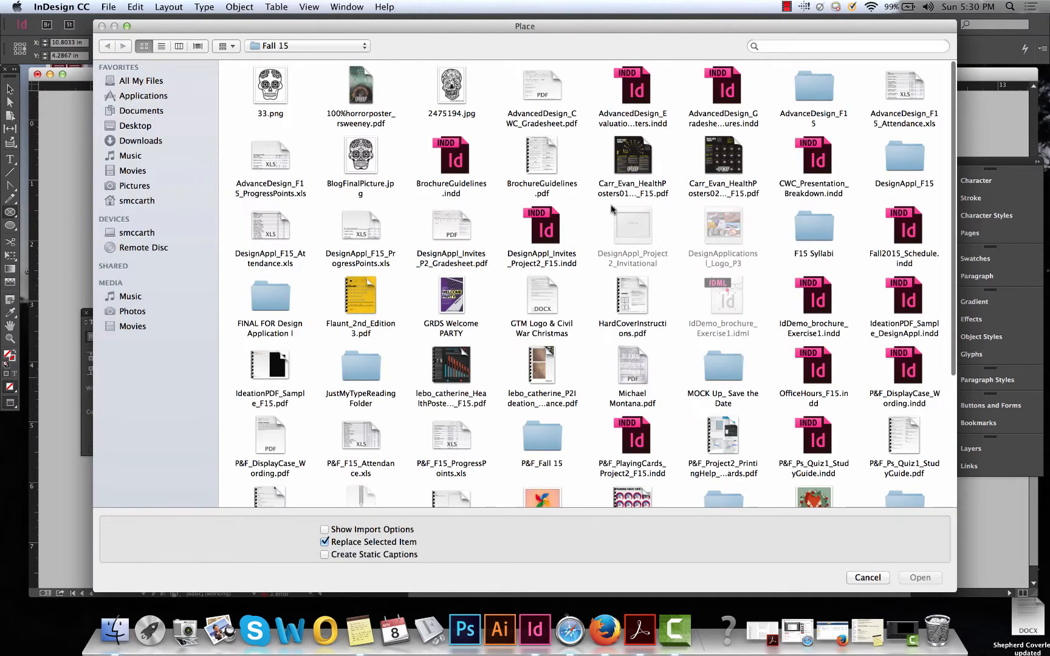
pyautogui.scroll(-5, 570, 336)
pyautogui.scroll(-2, 570, 336)
pyautogui.click(814, 322)
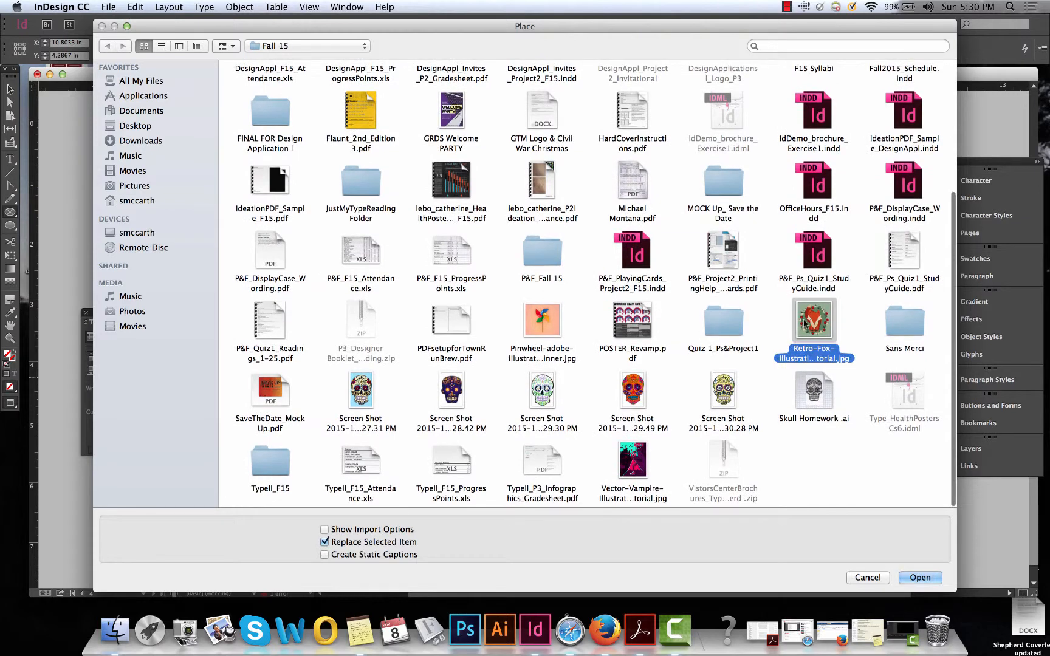
pyautogui.click(915, 577)
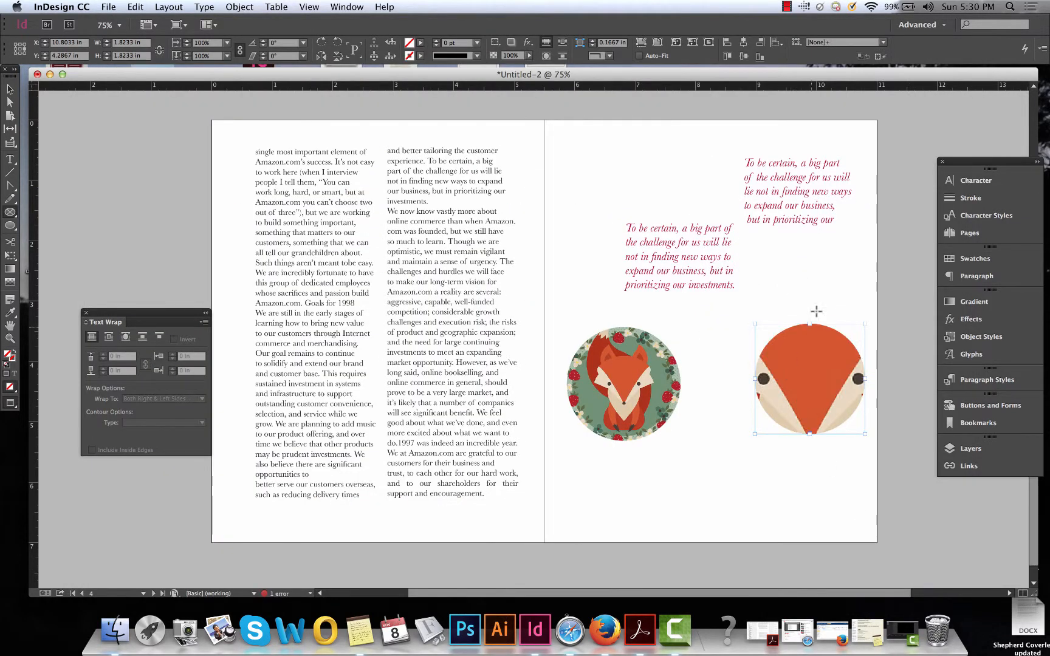
# Scale the fox picture inside the circular frame down to about 32% and position it so the whole fox and wreath fit
pyautogui.press('a')
pyautogui.click(794, 350)
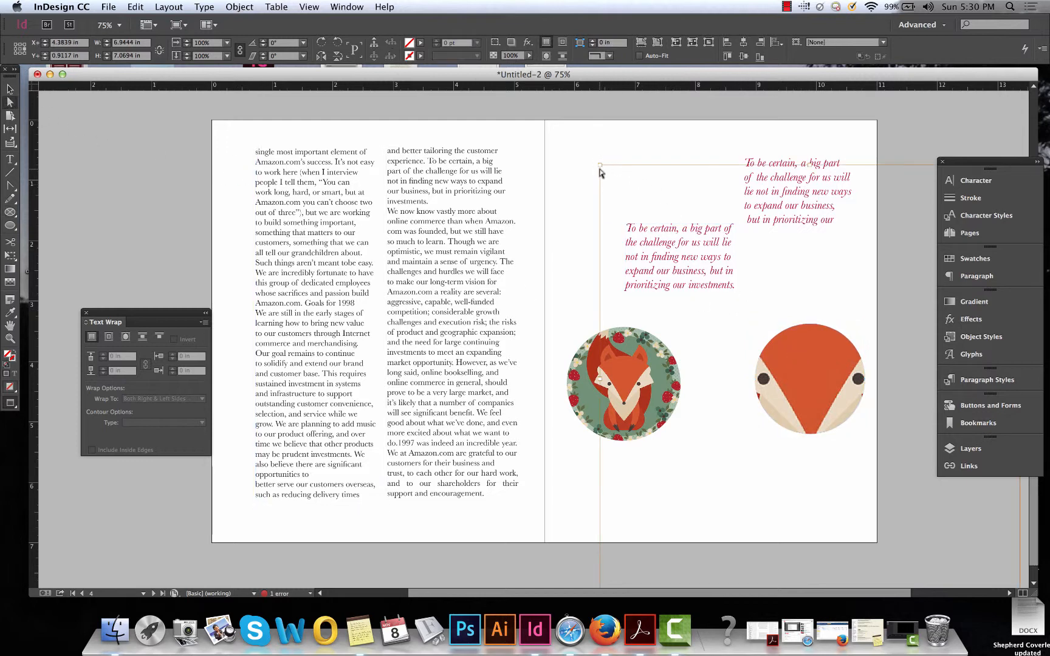
pyautogui.moveTo(599, 165); pyautogui.dragTo(820, 453)
pyautogui.moveTo(897, 506); pyautogui.dragTo(793, 398)
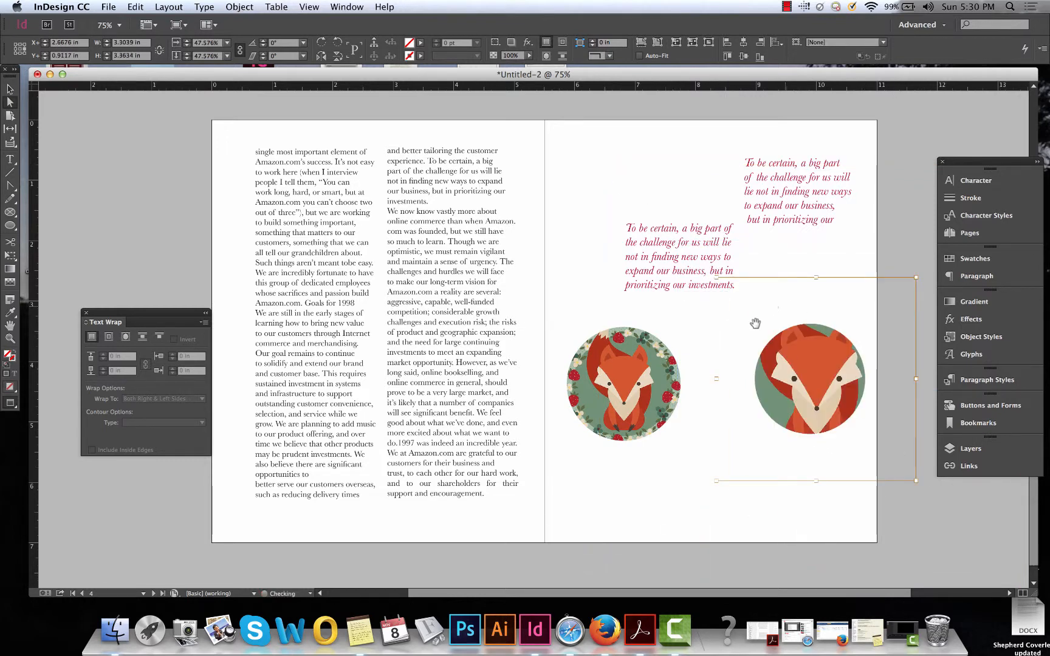
pyautogui.moveTo(715, 280); pyautogui.dragTo(765, 355)
pyautogui.moveTo(861, 455)
pyautogui.mouseDown()
pyautogui.moveTo(826, 435)
pyautogui.moveTo(844, 427)
pyautogui.moveTo(846, 444)
pyautogui.moveTo(869, 453)
pyautogui.moveTo(865, 445)
pyautogui.mouseUp()
# Move the new circular fox frame onto the left page, centred between the two body-text columns
pyautogui.moveTo(734, 422); pyautogui.dragTo(409, 357)
pyautogui.press('v')
pyautogui.click(777, 484)
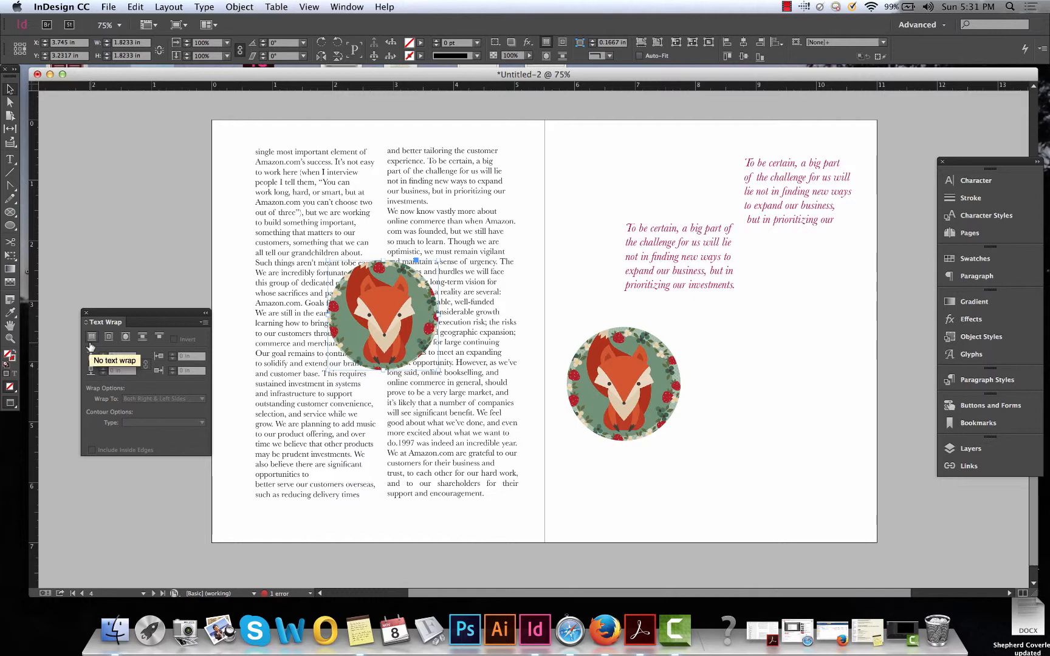
# Wrap the body text around the fox's object shape instead of its bounding box, with a 0.125 in offset
pyautogui.click(109, 338)
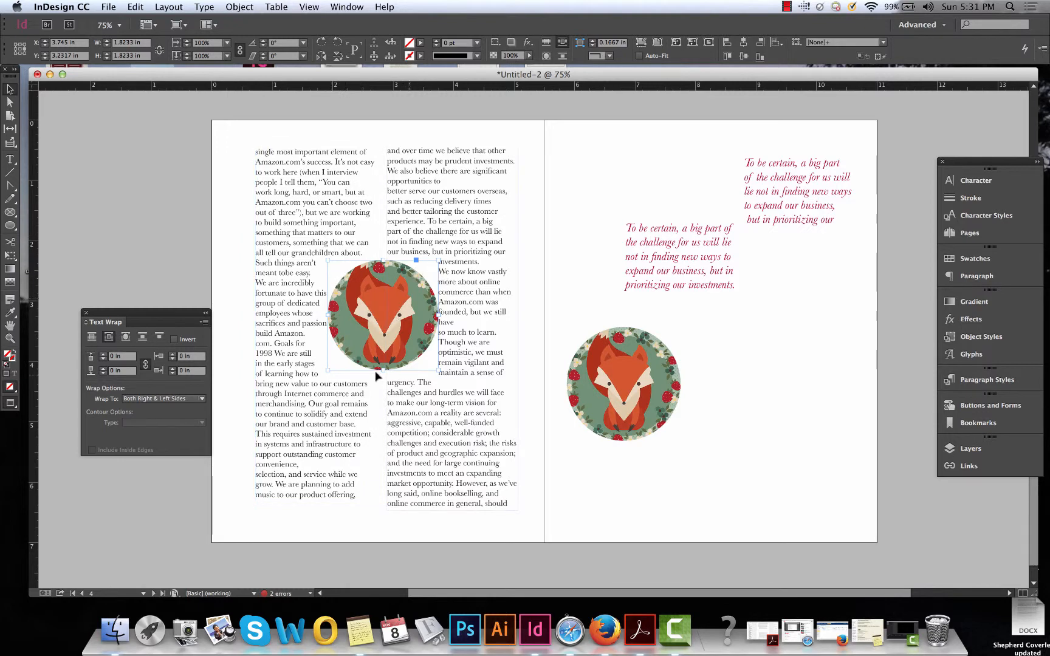
pyautogui.click(126, 338)
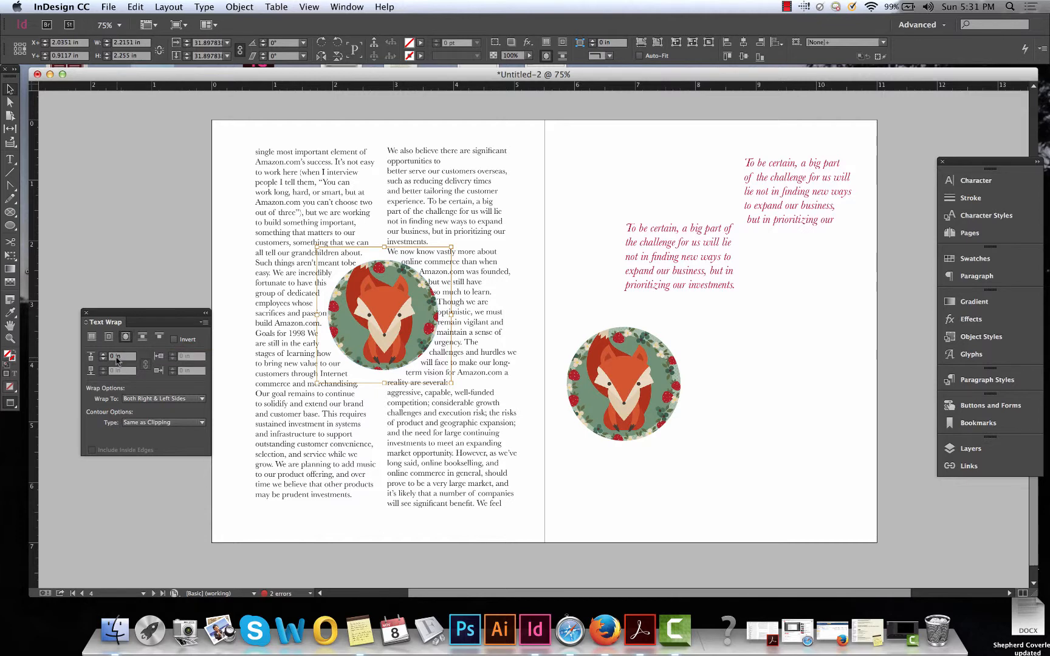
pyautogui.click(104, 356)
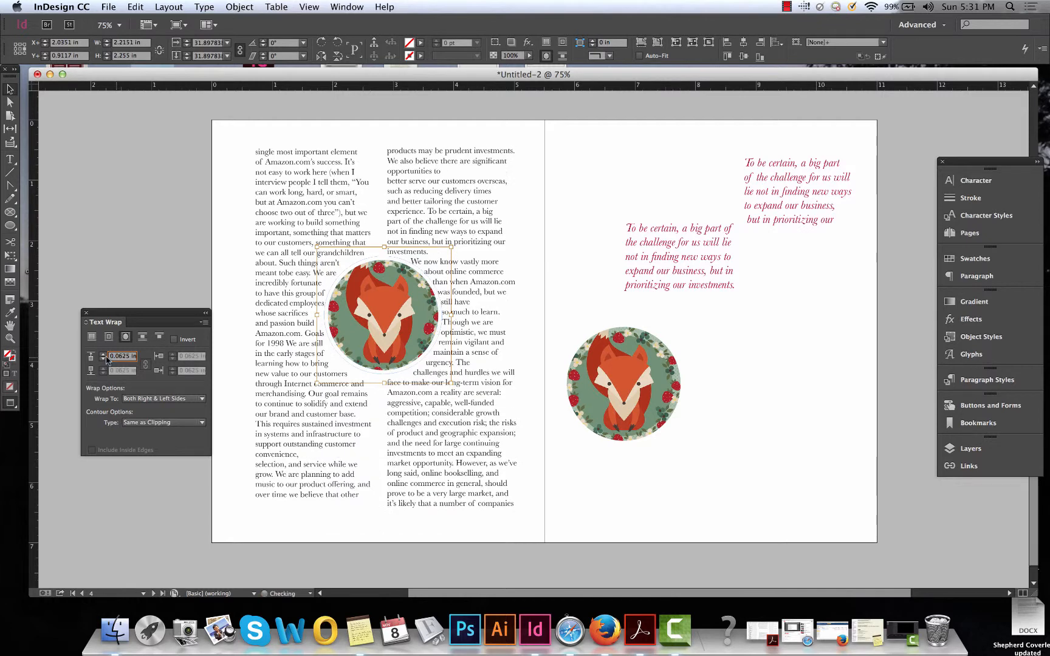
pyautogui.click(104, 356)
pyautogui.click(105, 355)
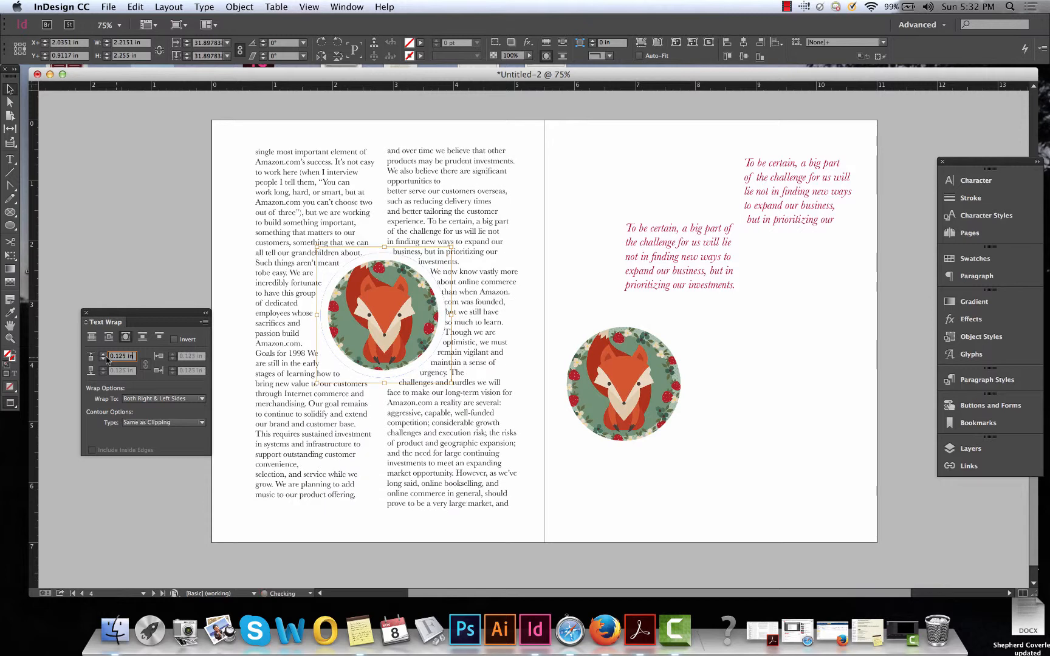
pyautogui.click(104, 356)
pyautogui.click(105, 355)
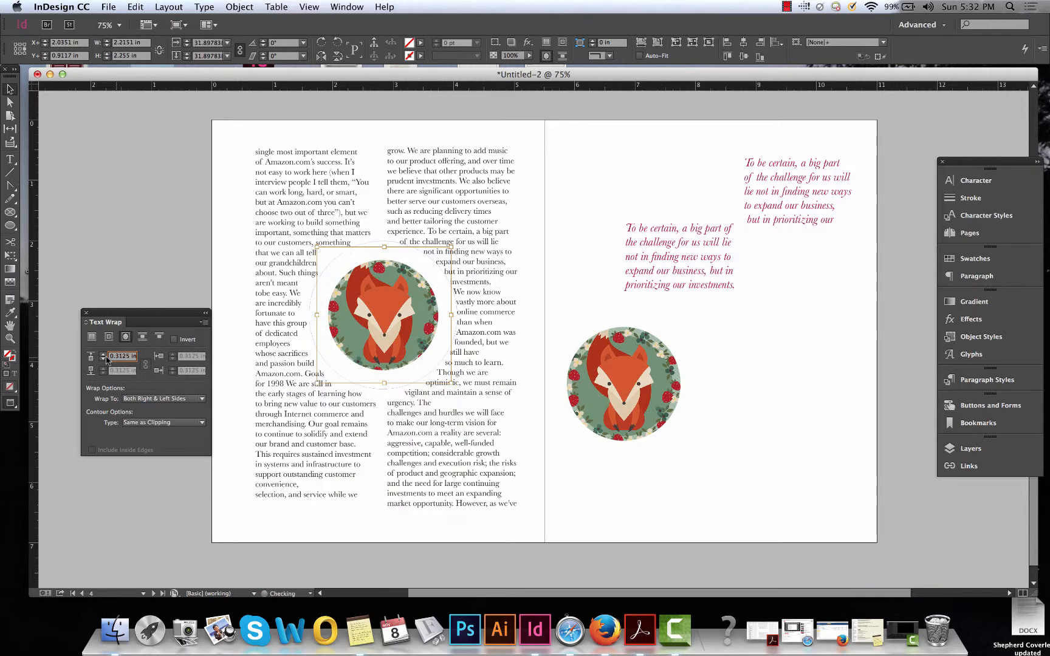
pyautogui.click(105, 358)
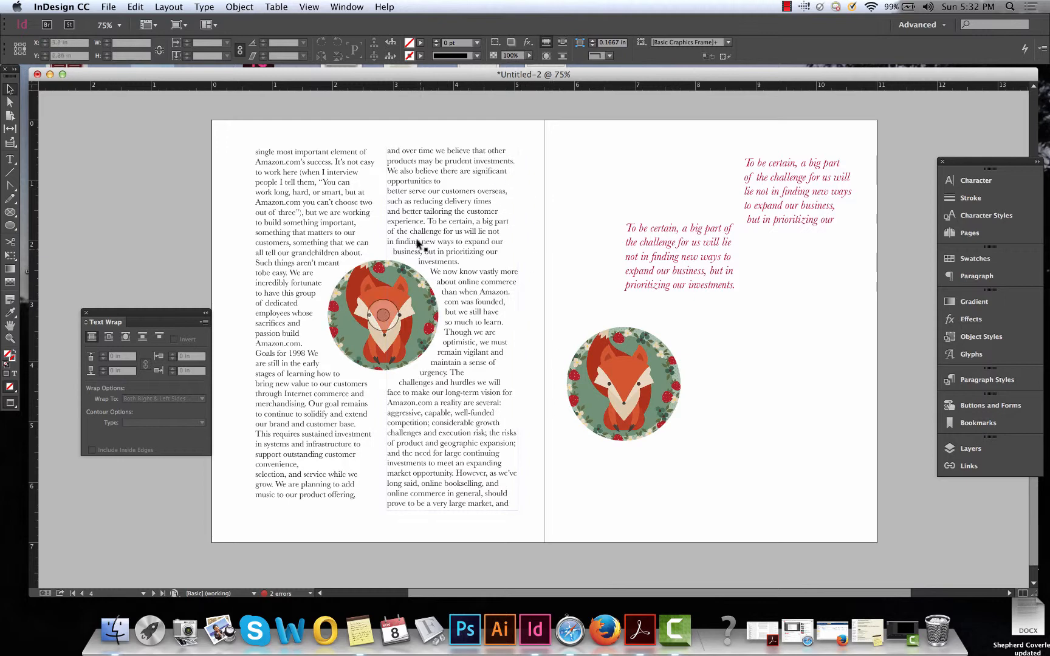
# Remove the paragraph break before "We now know vastly more" so it continues on the line with "investments."
pyautogui.click(10, 159)
pyautogui.click(432, 268)
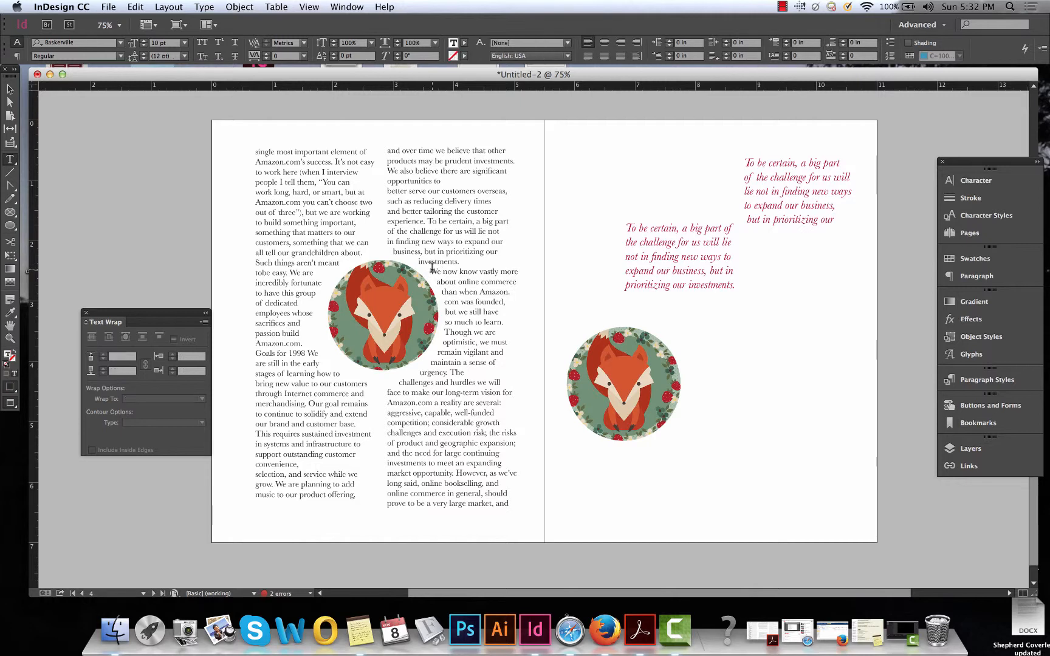
pyautogui.press('BackSpace')
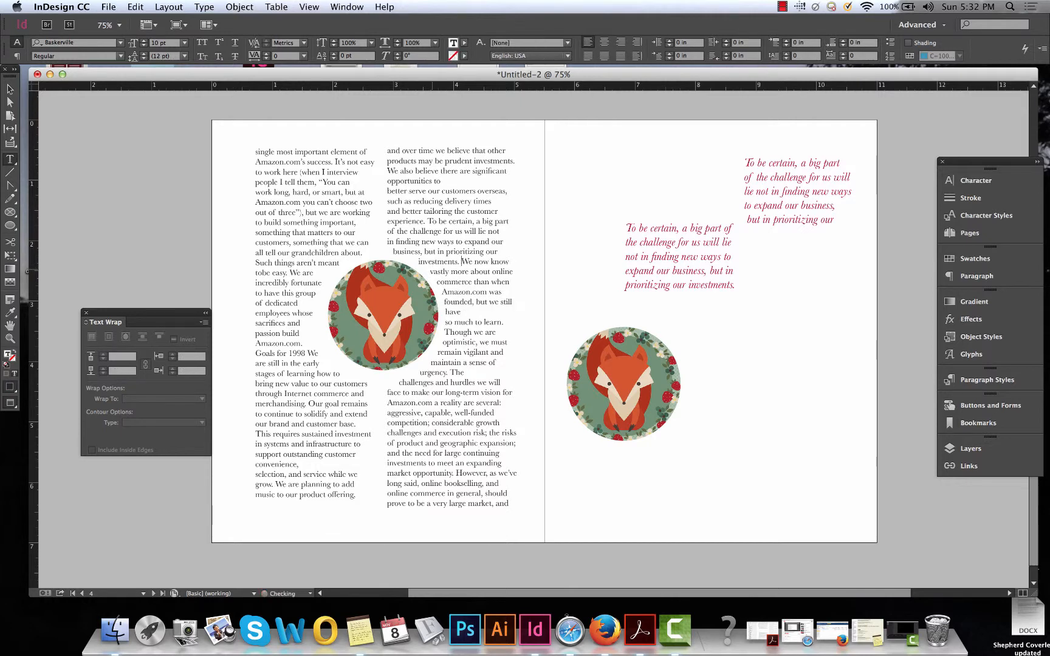
# Remove the paragraph breaks before "so much to learn", "aggressive" and "better serve" in the second column, retyping "so" with a capital S
pyautogui.click(445, 322)
pyautogui.press('BackSpace')
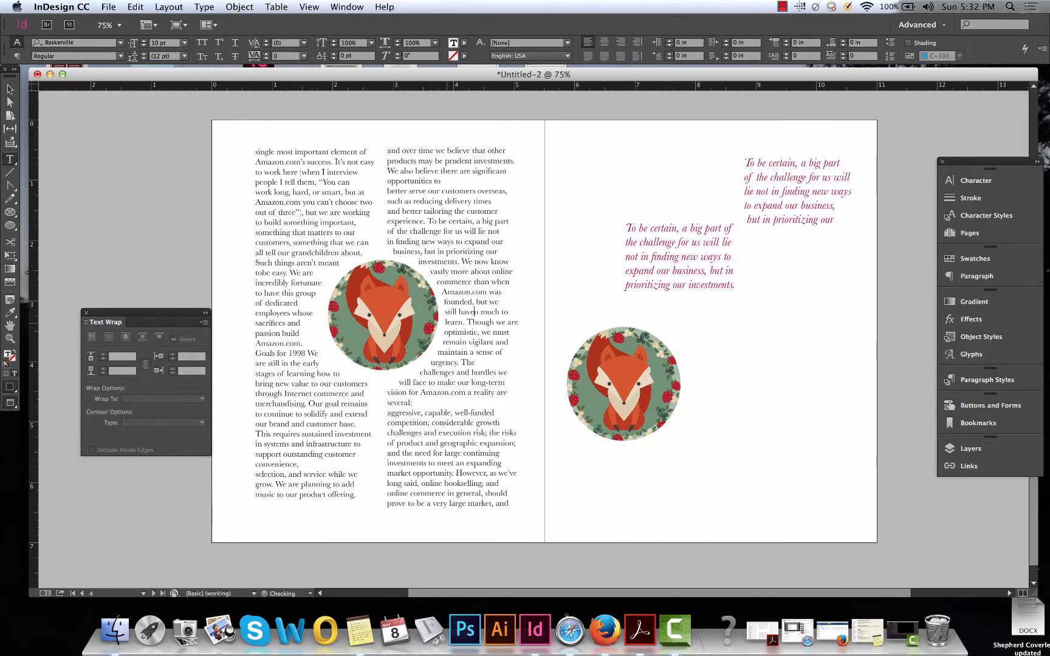
pyautogui.write('S')
pyautogui.click(388, 413)
pyautogui.press('BackSpace')
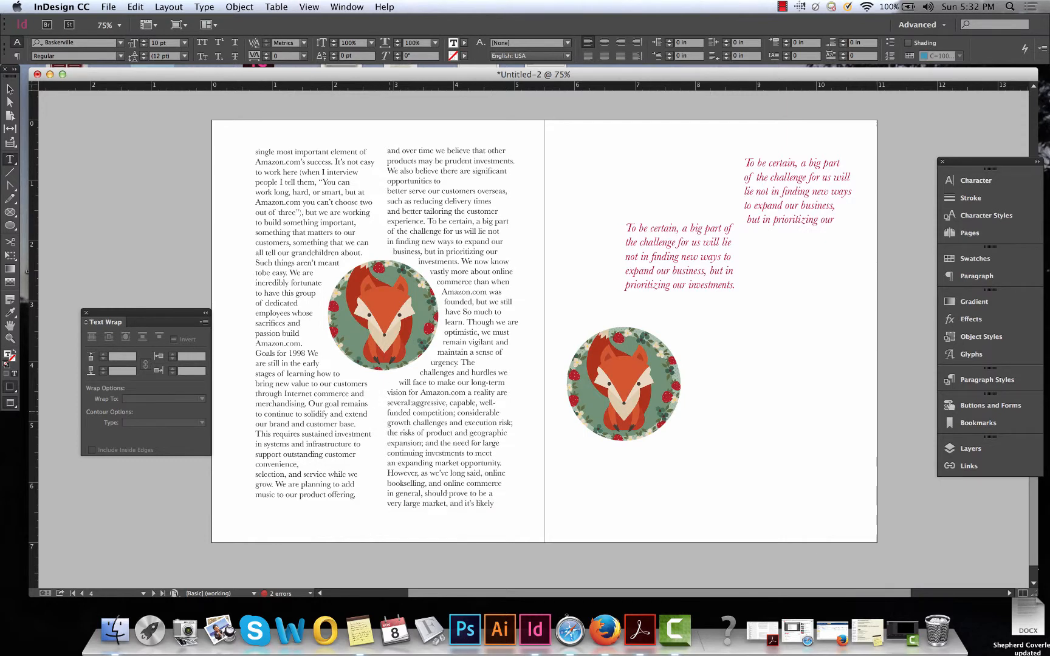
pyautogui.click(388, 190)
pyautogui.press('BackSpace')
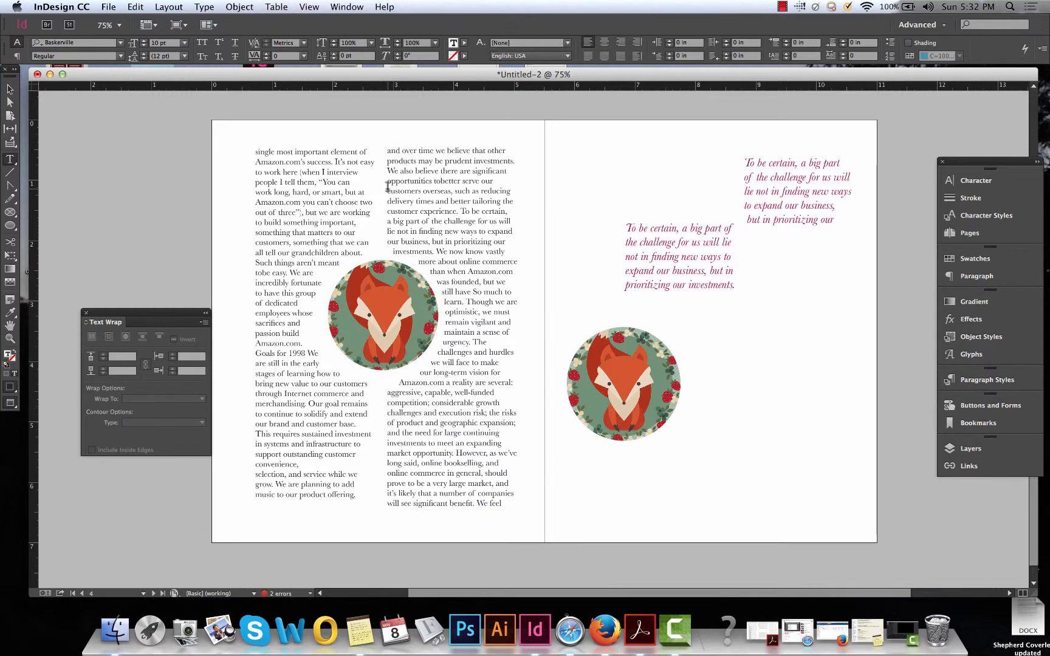
# Delete the passage from "We now know vastly more" through "founded, but we" in the second column, keeping the initial W, and leave text editing
pyautogui.moveTo(444, 250); pyautogui.dragTo(534, 283)
pyautogui.press('BackSpace')
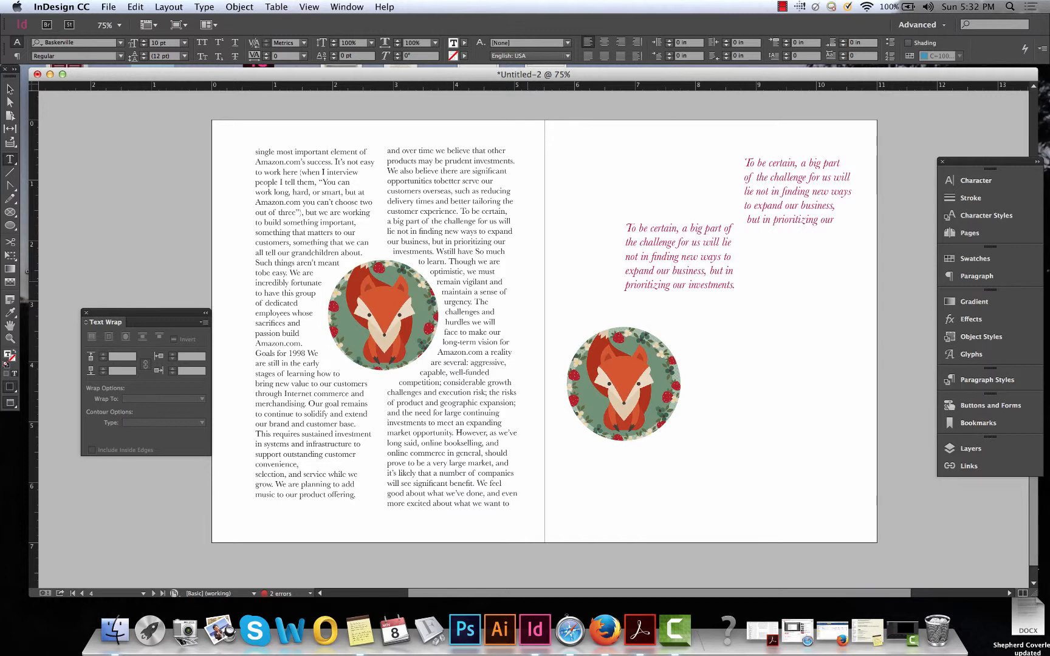
pyautogui.press('Escape')
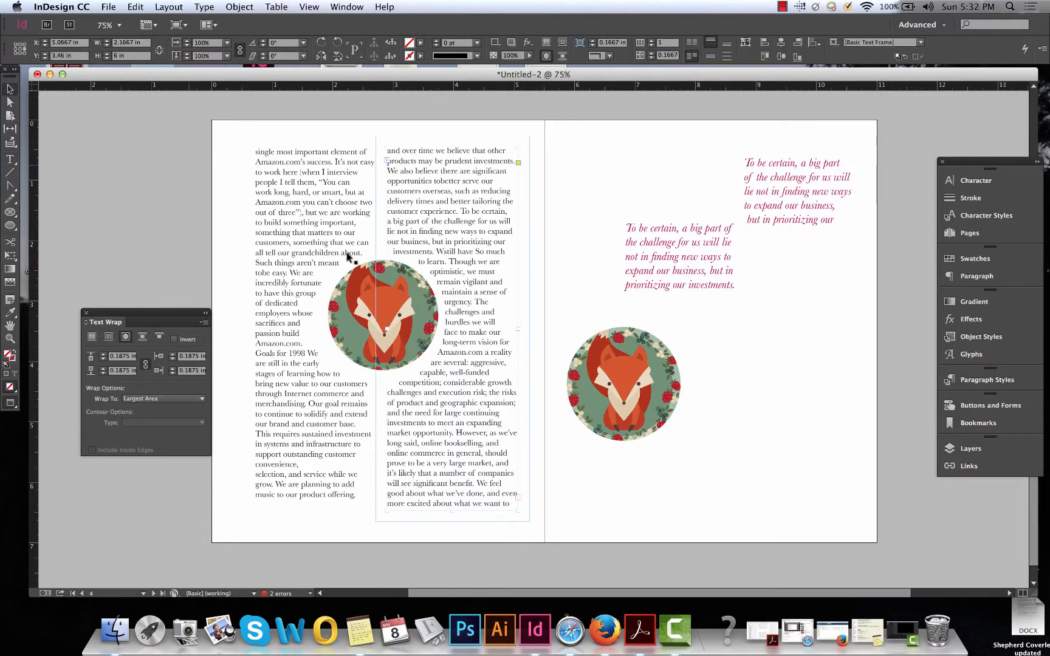
# Try the circular fox frame higher between the columns and lower in the second column, and undo the last changes
pyautogui.moveTo(345, 297); pyautogui.dragTo(325, 249)
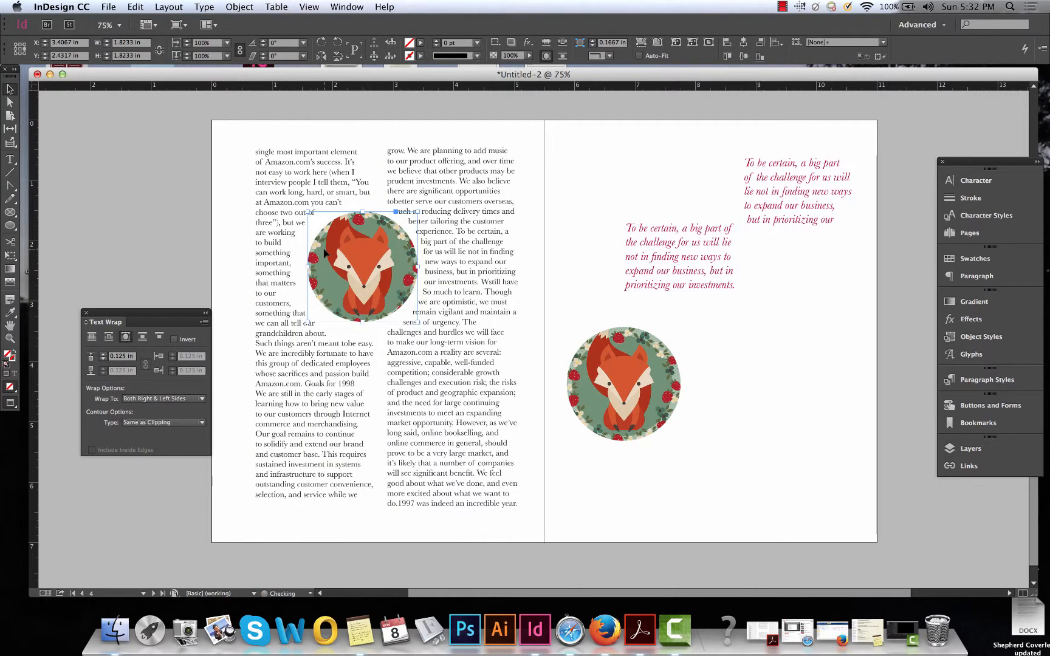
pyautogui.moveTo(428, 268); pyautogui.dragTo(408, 365)
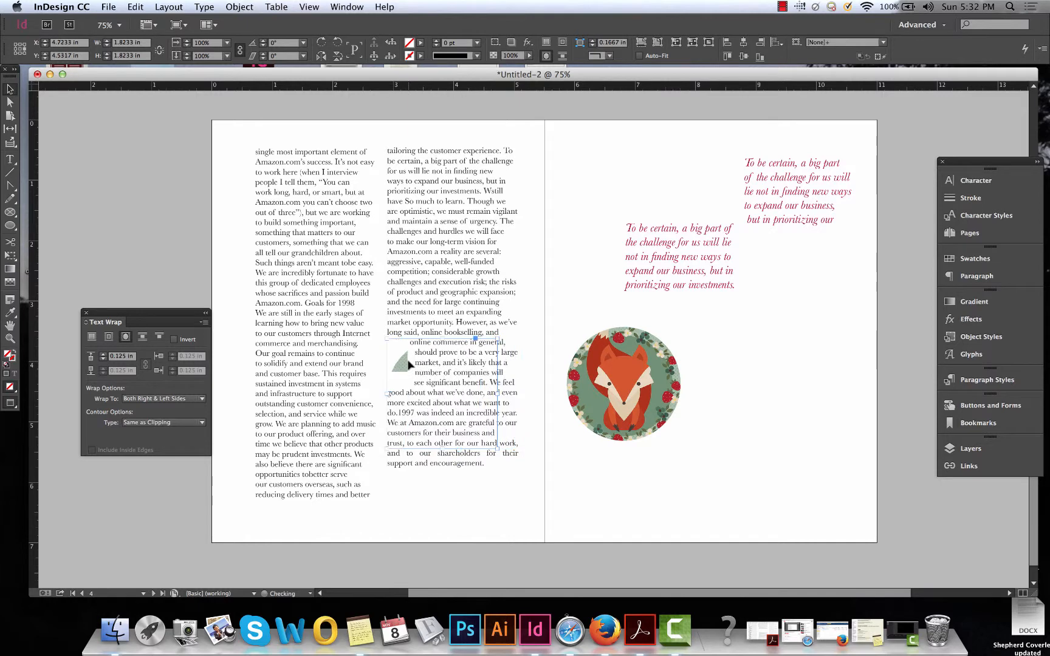
pyautogui.press('super+z')
pyautogui.press('super+z')
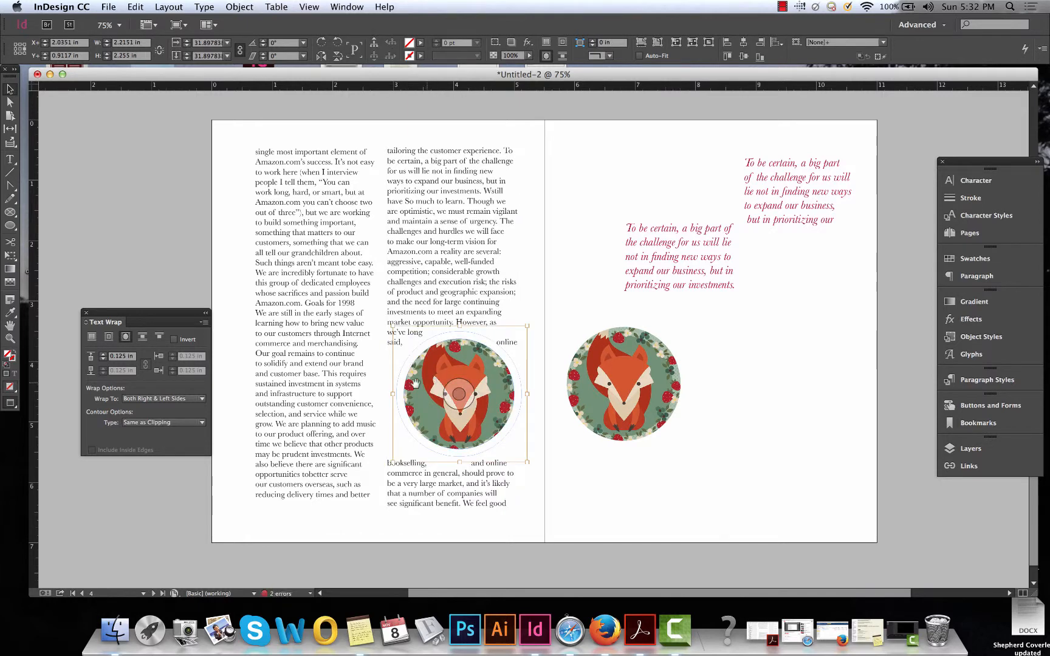
# Move the circular fox frame off the body text onto the right page, just below the upper pull quote
pyautogui.click(585, 484)
pyautogui.moveTo(504, 407); pyautogui.dragTo(830, 291)
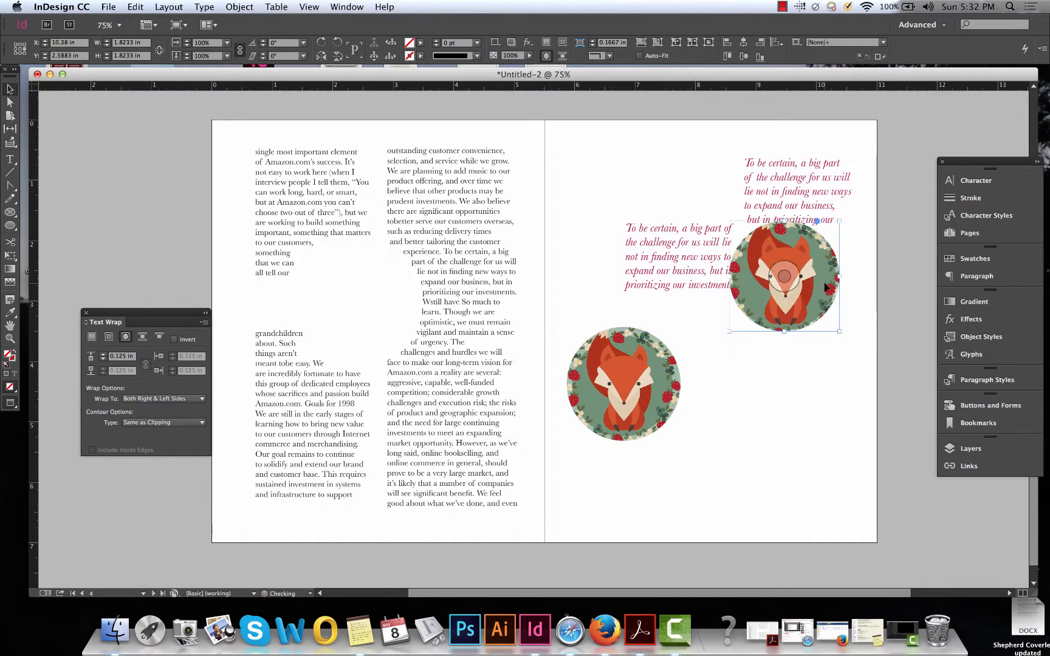
pyautogui.click(677, 460)
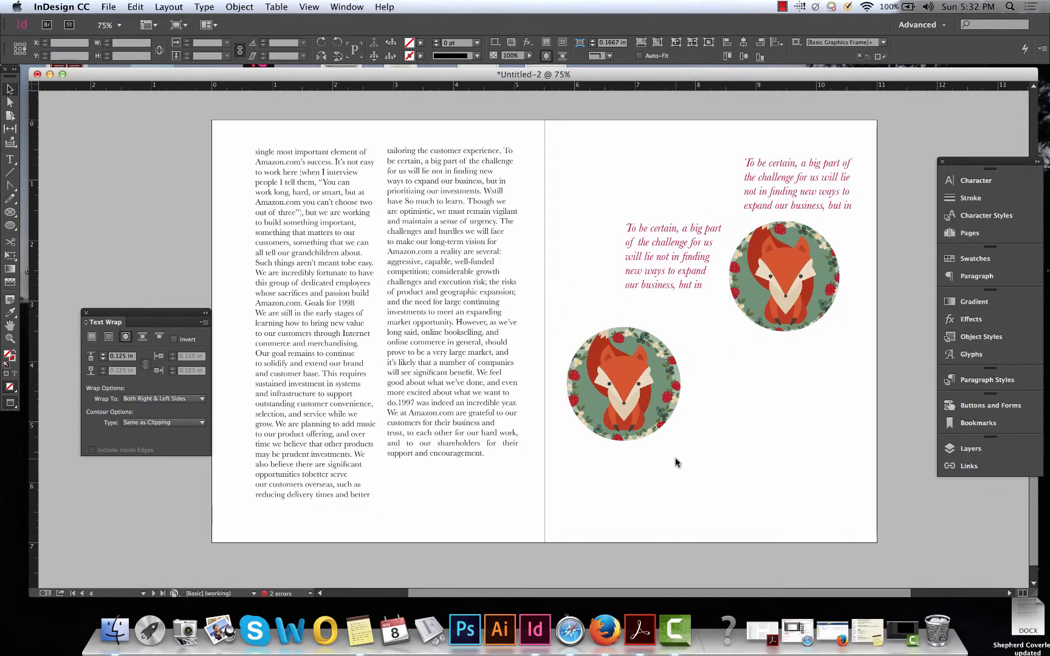
# Draw a closed, curved freeform shape about 2.23 by 2.01 in with the Pen tool in the lower outer area of the right page
pyautogui.click(9, 186)
pyautogui.moveTo(9, 186); pyautogui.dragTo(42, 185)
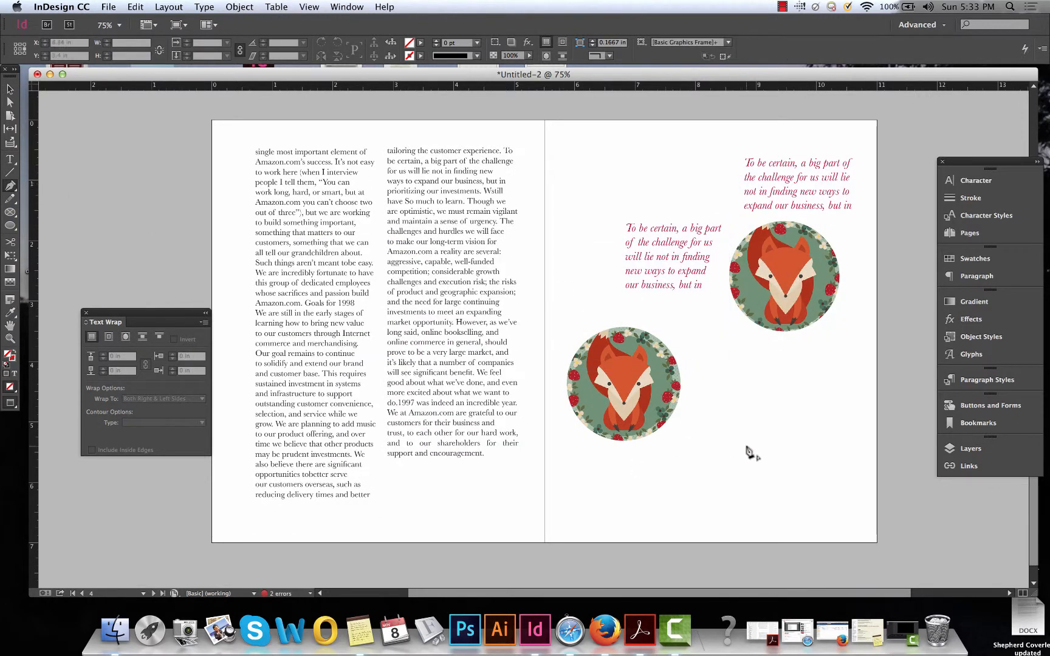
pyautogui.click(776, 394)
pyautogui.moveTo(755, 432); pyautogui.dragTo(809, 510)
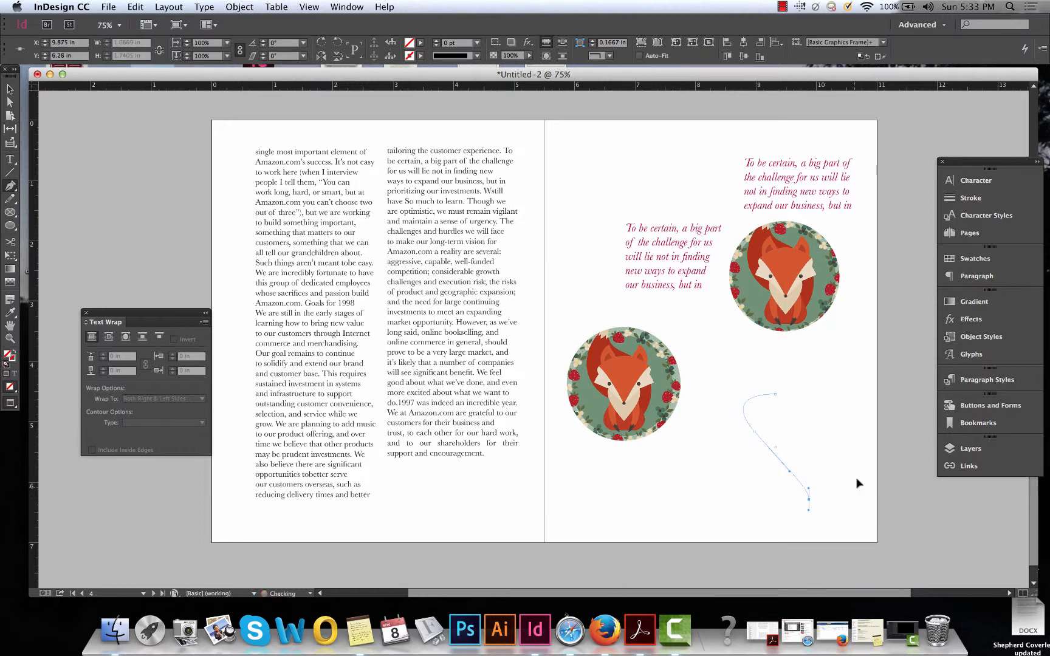
pyautogui.moveTo(856, 480); pyautogui.dragTo(856, 455)
pyautogui.moveTo(855, 399); pyautogui.dragTo(808, 431)
pyautogui.moveTo(807, 384); pyautogui.dragTo(776, 406)
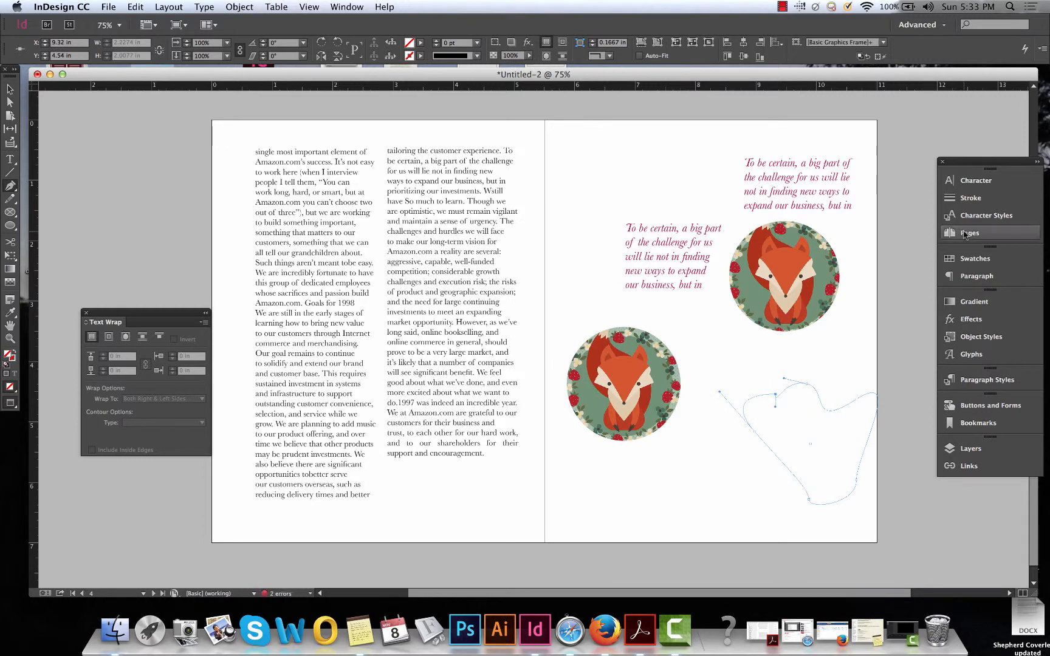
# Fill the freeform shape with the yellow swatch C=0 M=0 Y=100 K=0
pyautogui.click(963, 263)
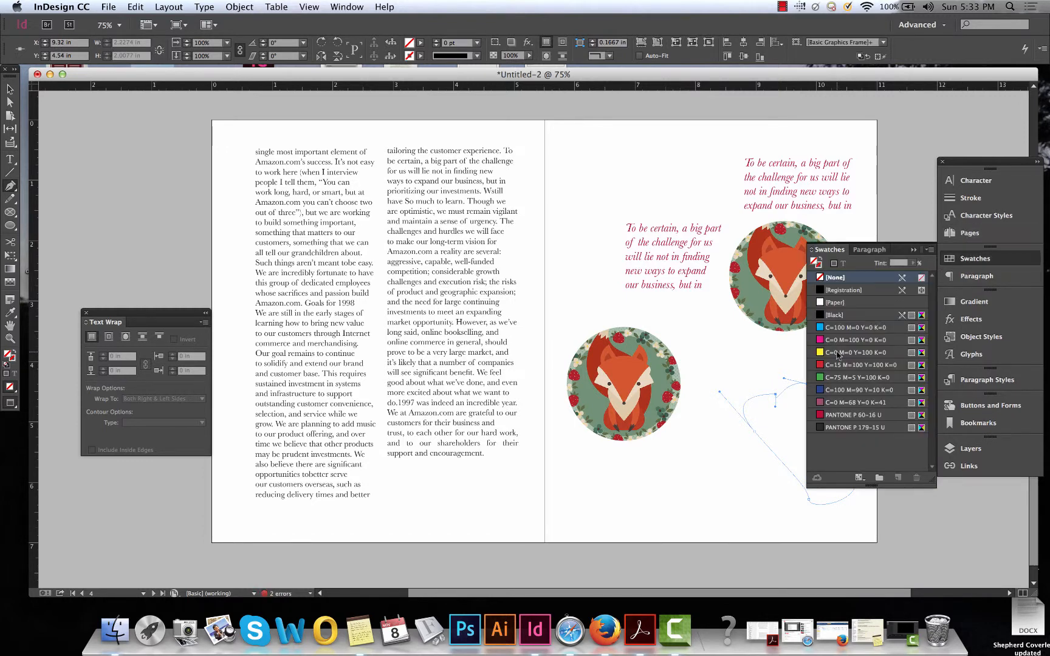
pyautogui.click(838, 353)
pyautogui.click(10, 88)
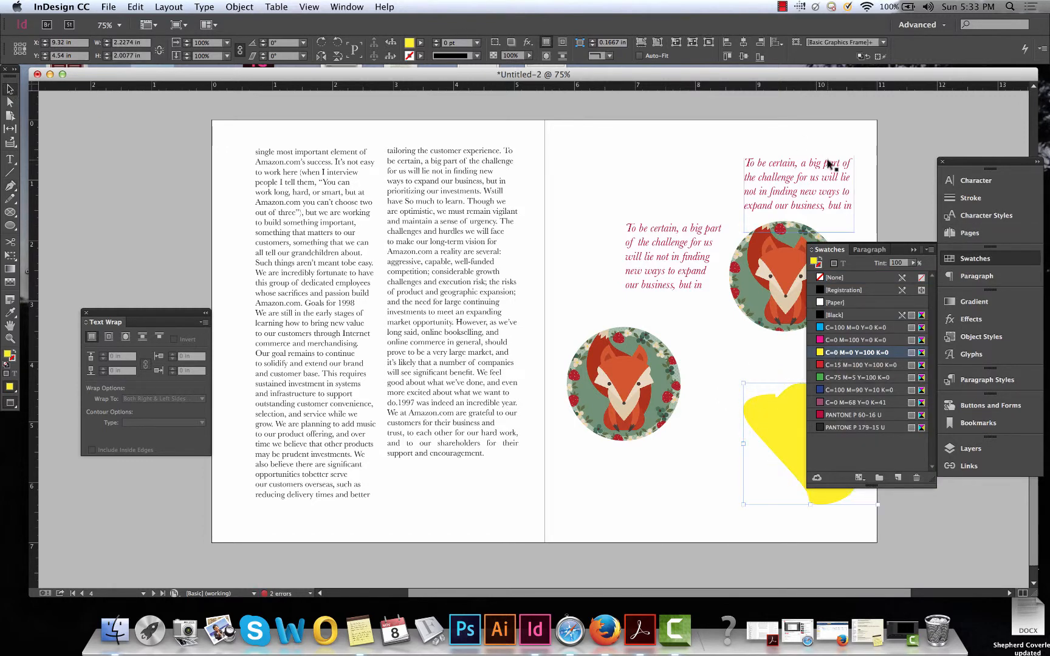
pyautogui.click(913, 250)
# Place the yellow shape between the left page's two text columns and wrap the text around its object shape instead of its bounding box
pyautogui.moveTo(810, 448); pyautogui.dragTo(375, 310)
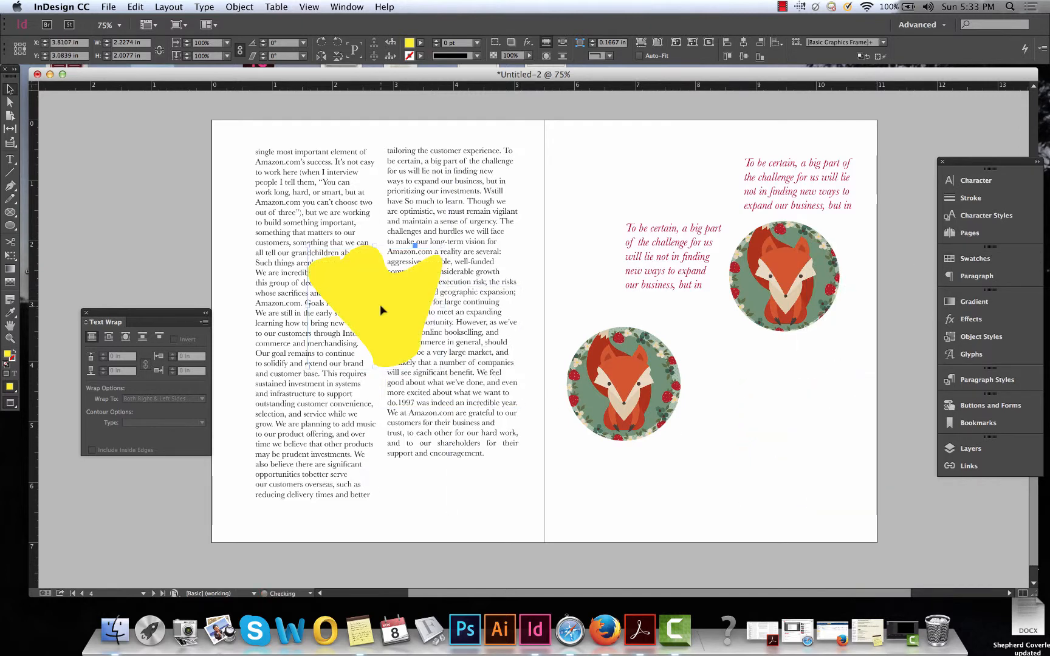
pyautogui.click(110, 337)
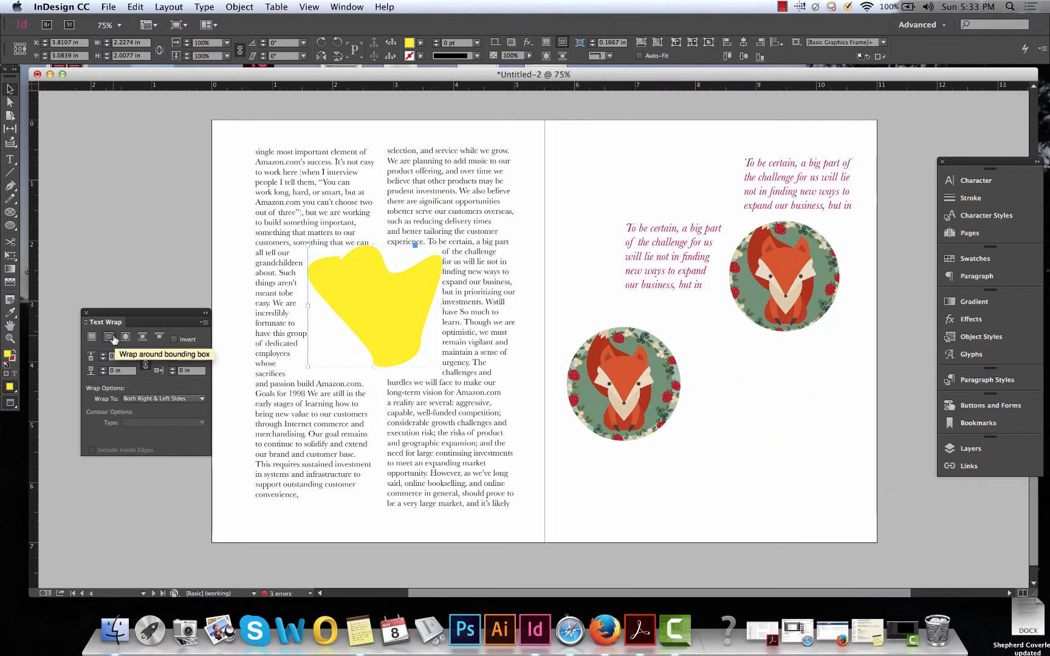
pyautogui.click(125, 337)
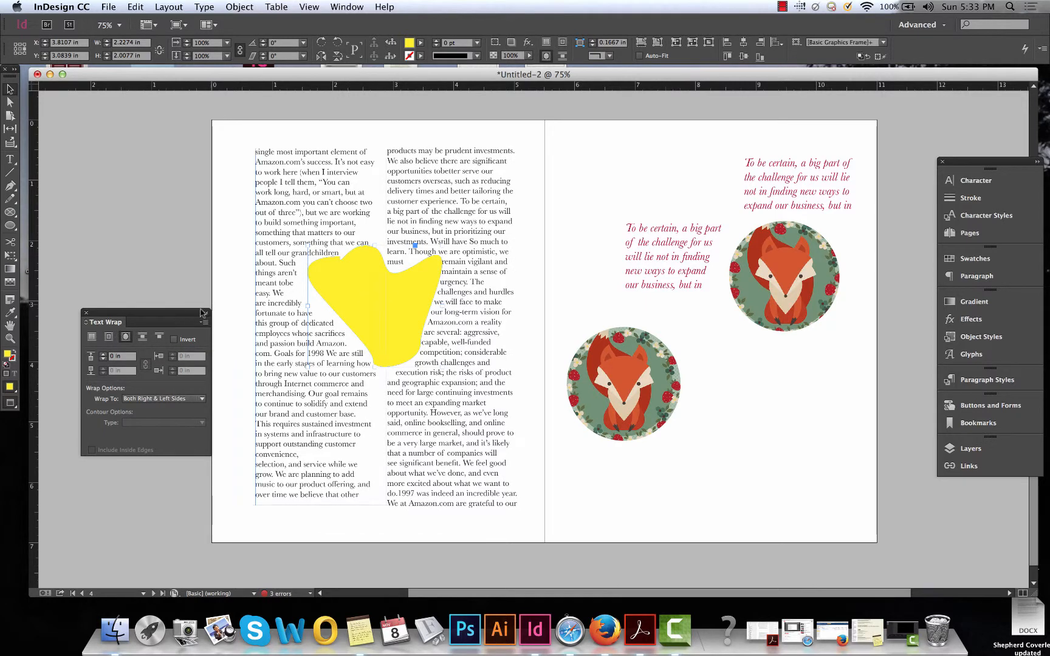
# Increase the yellow shape's text wrap offset to 0.25 in
pyautogui.click(103, 354)
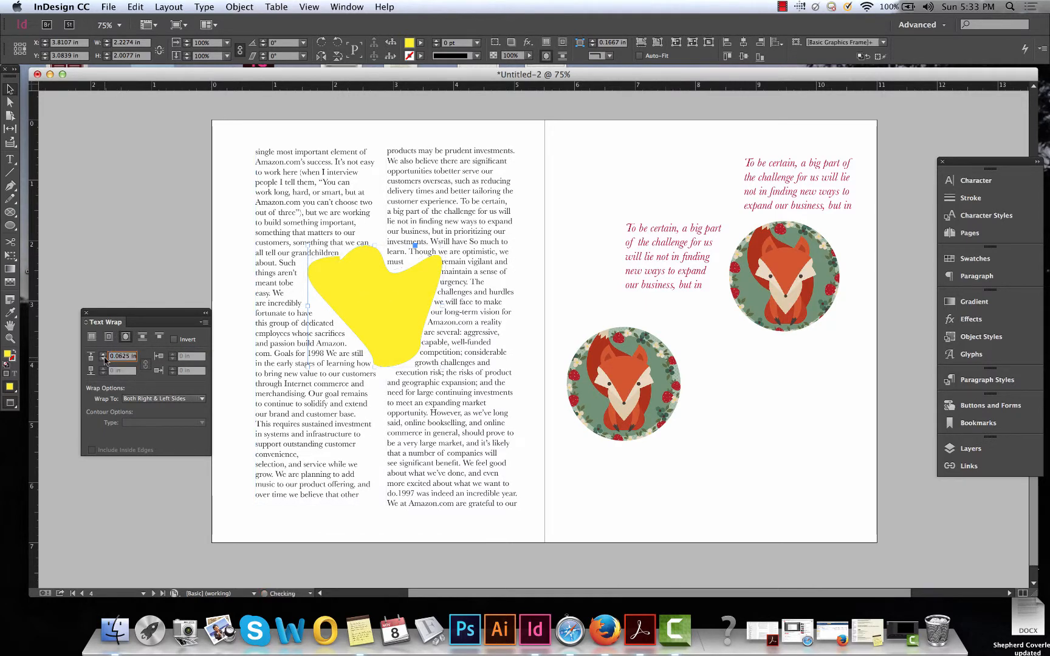
pyautogui.click(104, 355)
pyautogui.click(103, 355)
pyautogui.click(103, 355)
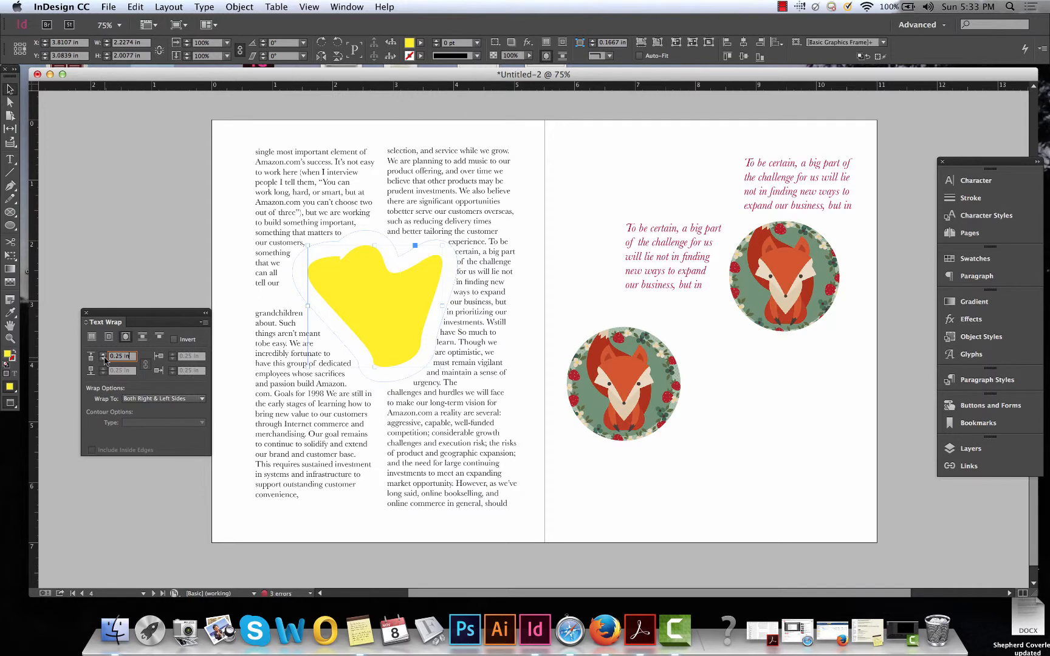
# Reduce the yellow shape's text wrap offset to -0.375 in so the text runs into the shape
pyautogui.click(103, 360)
pyautogui.click(103, 359)
pyautogui.click(103, 359)
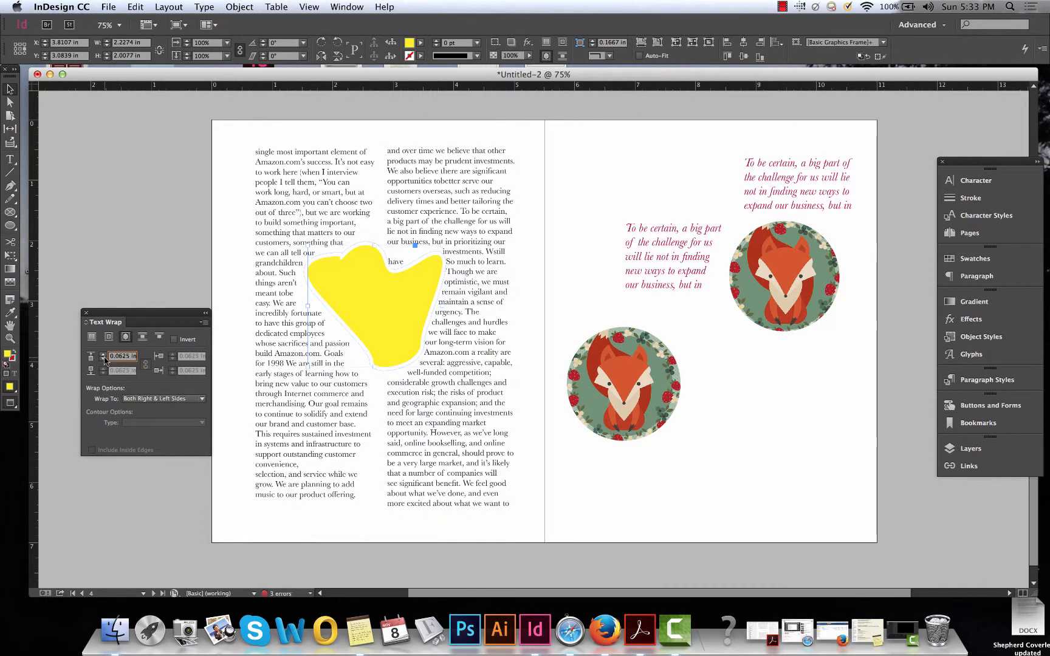
pyautogui.click(103, 357)
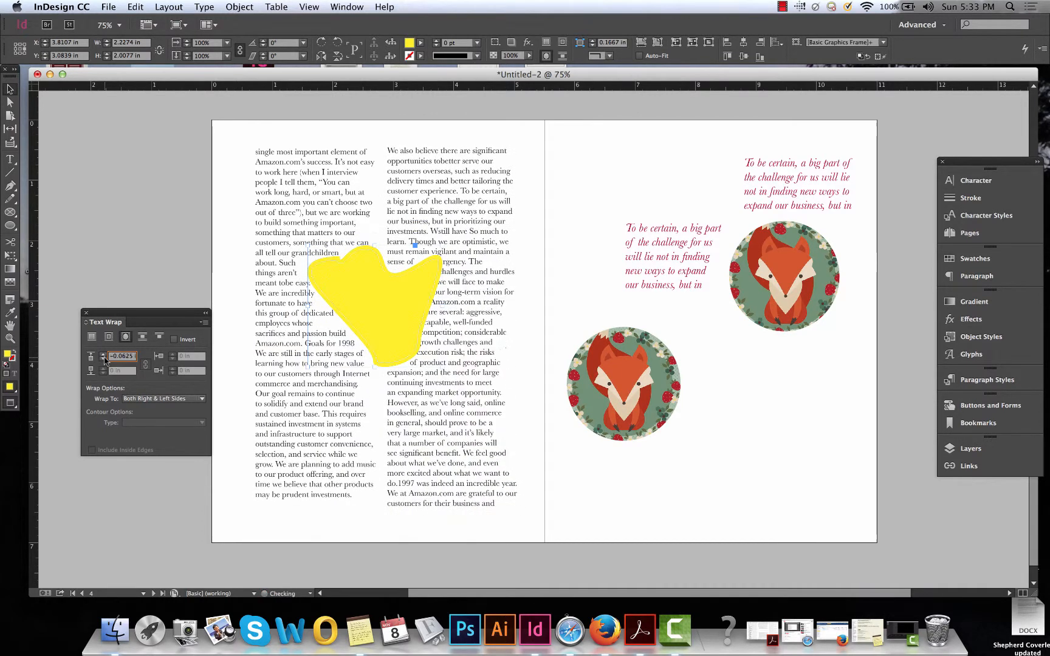
pyautogui.click(104, 359)
pyautogui.click(103, 359)
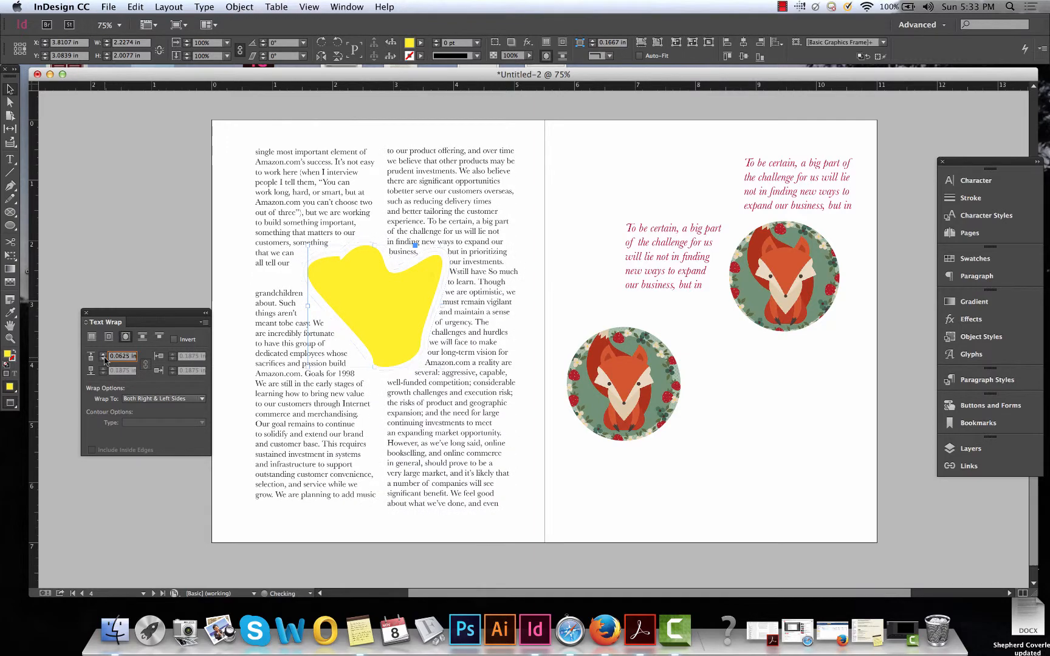
pyautogui.click(104, 359)
pyautogui.click(103, 360)
pyautogui.click(104, 359)
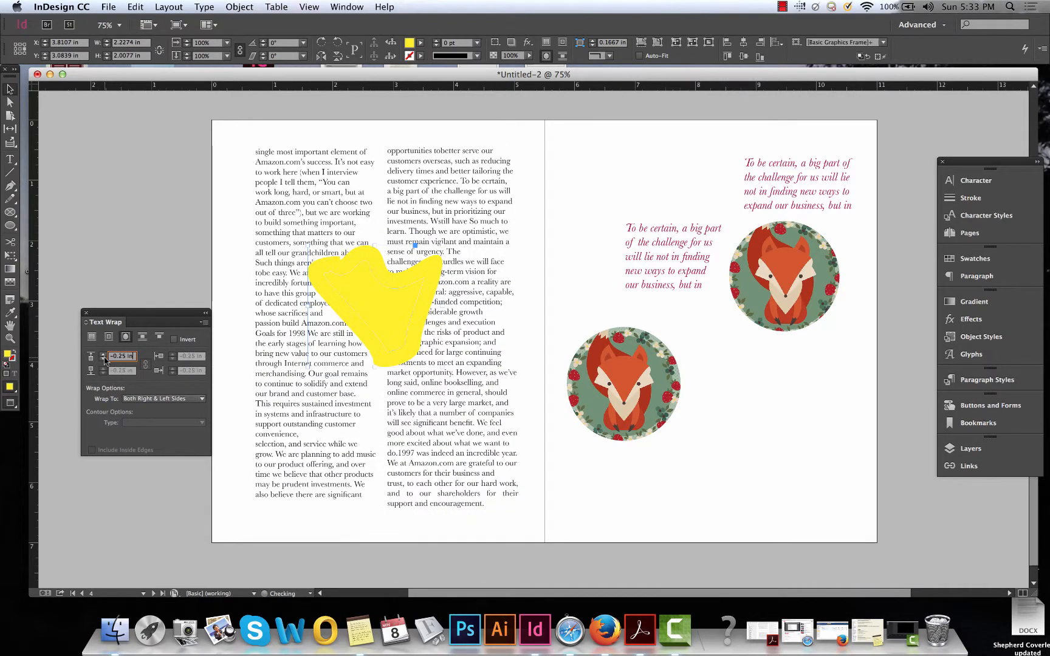
pyautogui.click(103, 359)
pyautogui.click(104, 359)
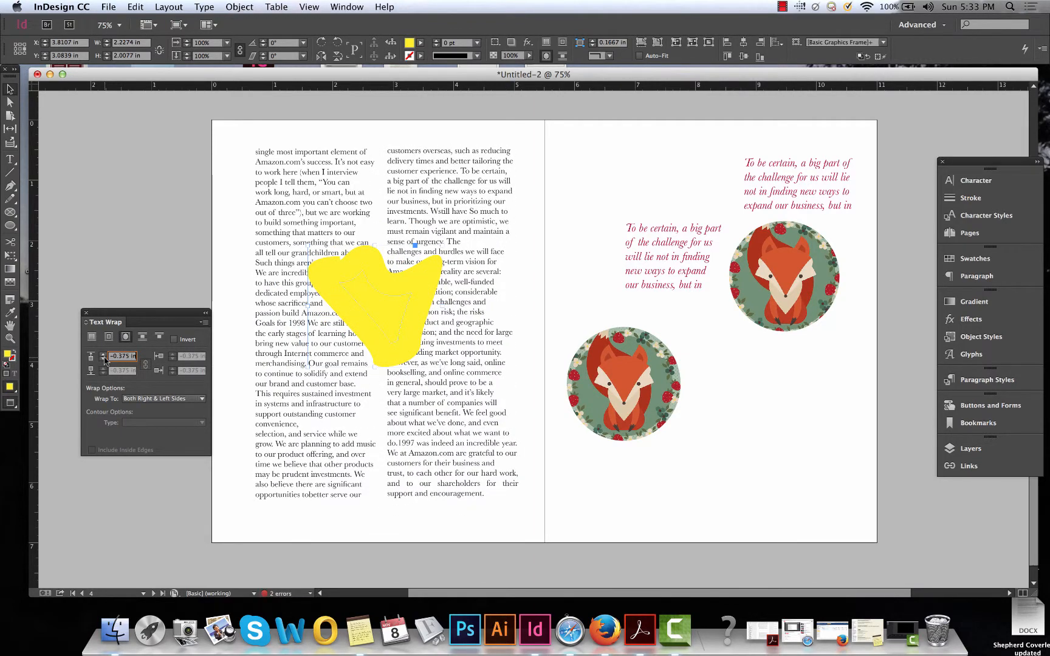
# Set the yellow shape's text wrap offset to 0.125 in
pyautogui.press('Up')
pyautogui.press('Up')
pyautogui.press('Up')
pyautogui.press('Up')
pyautogui.press('Up')
pyautogui.press('Up')
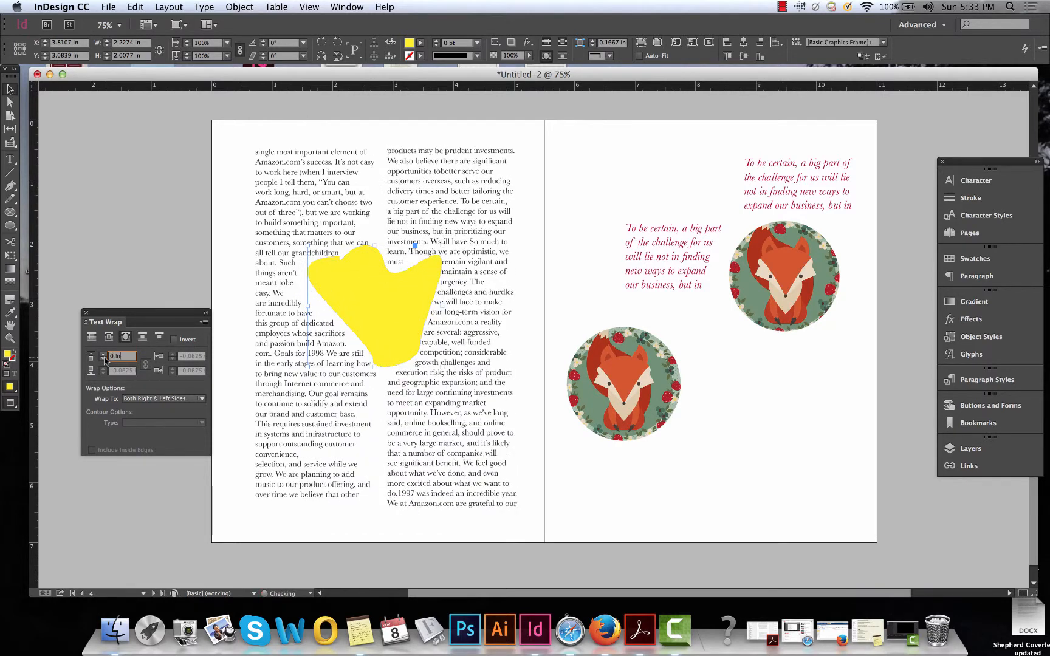
pyautogui.press('Up')
pyautogui.press('Up')
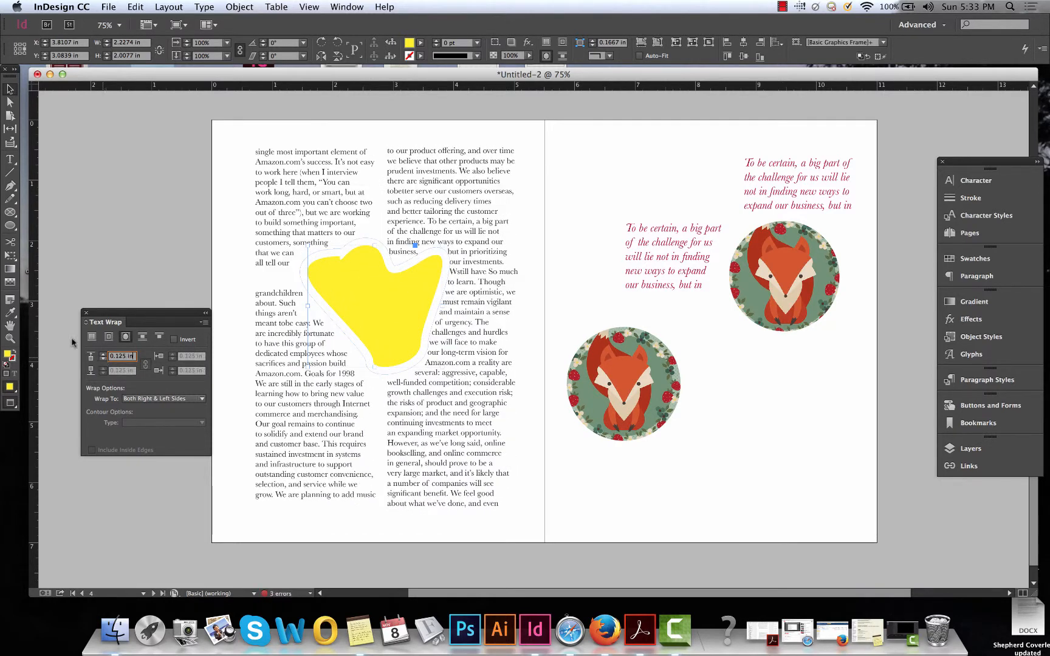
# Reshape the yellow shape's left edge with the Convert Direction Point tool, raising its upper-left lobe and curving the lower-left edge inward
pyautogui.click(14, 188)
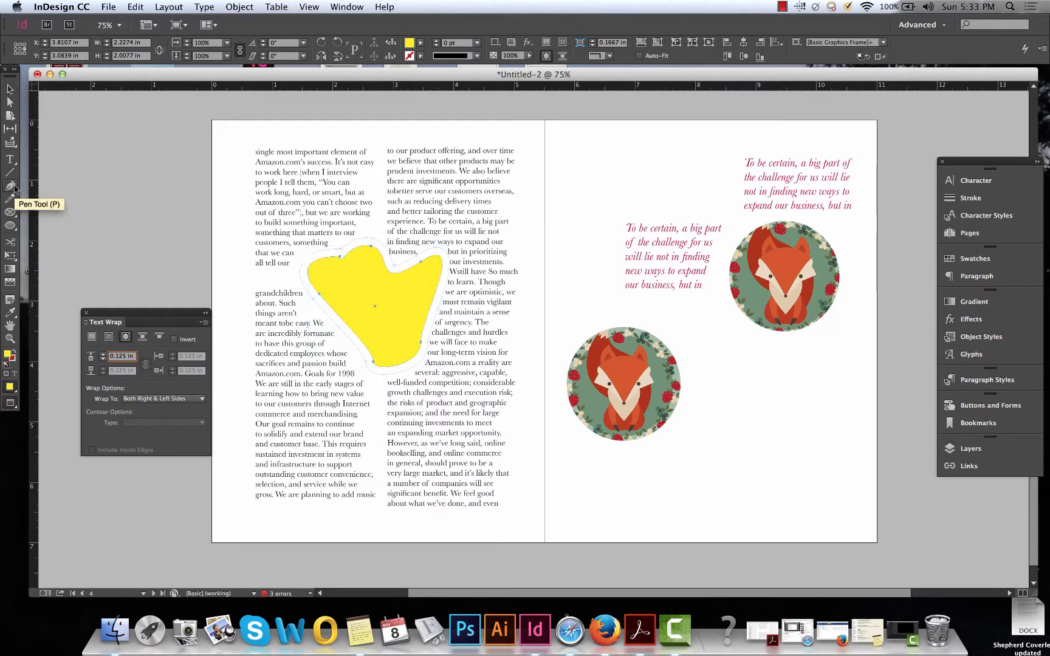
pyautogui.click(14, 188)
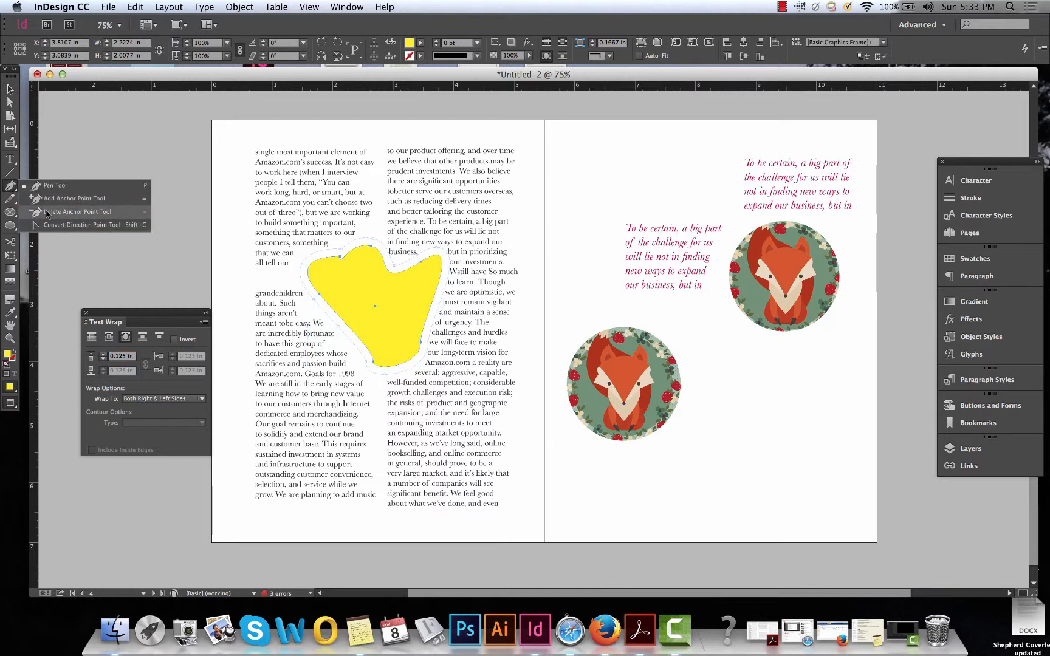
pyautogui.click(49, 223)
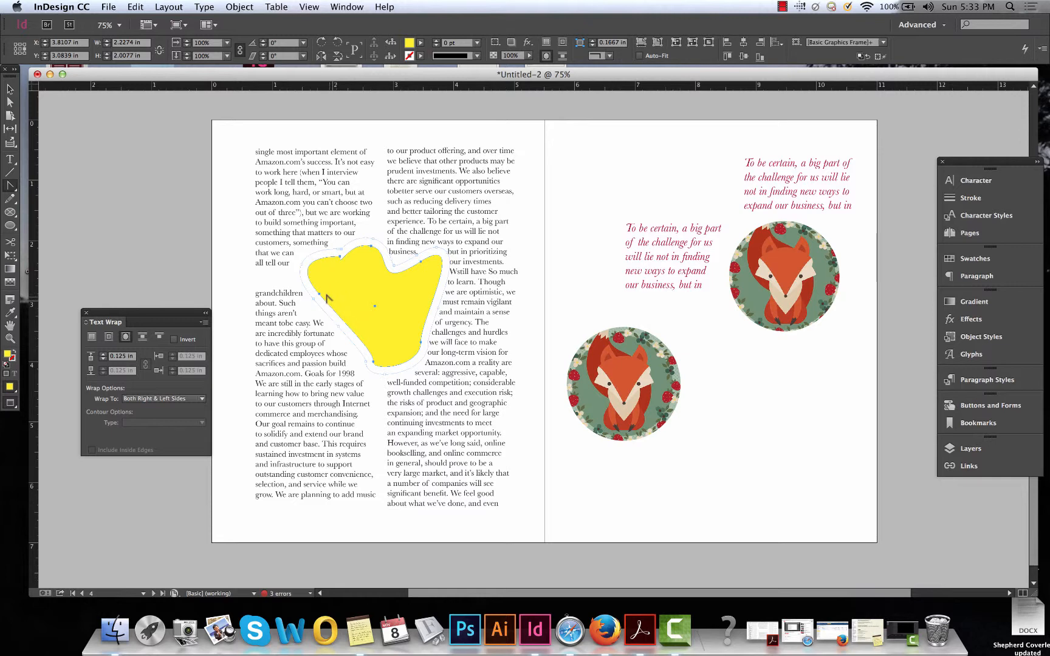
pyautogui.moveTo(321, 296)
pyautogui.mouseDown()
pyautogui.moveTo(315, 303)
pyautogui.moveTo(322, 294)
pyautogui.mouseUp()
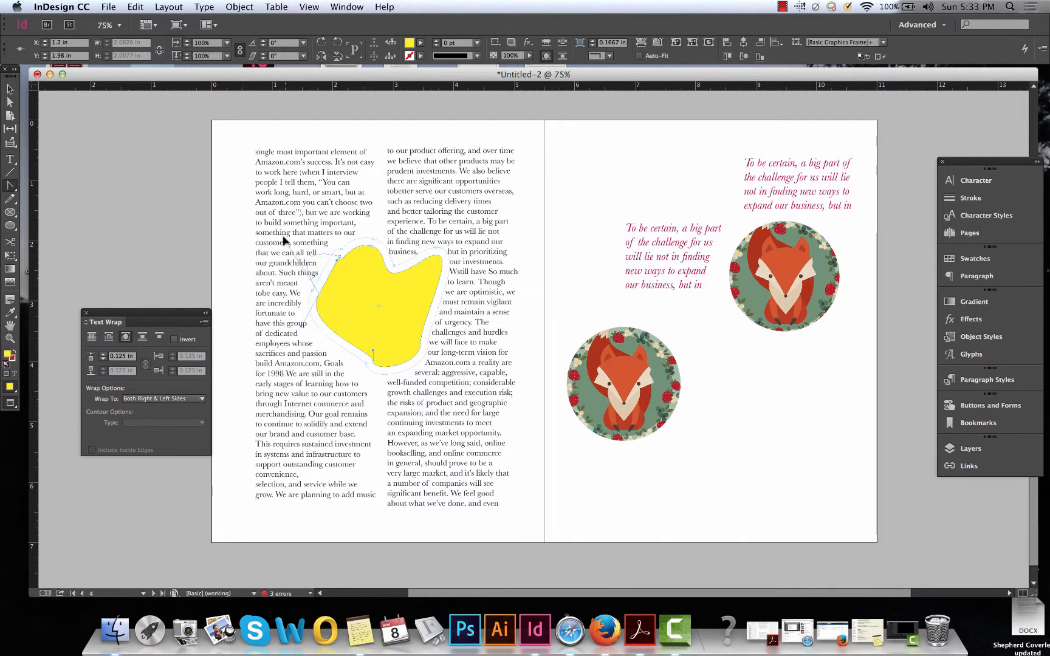
pyautogui.moveTo(279, 223); pyautogui.dragTo(275, 207)
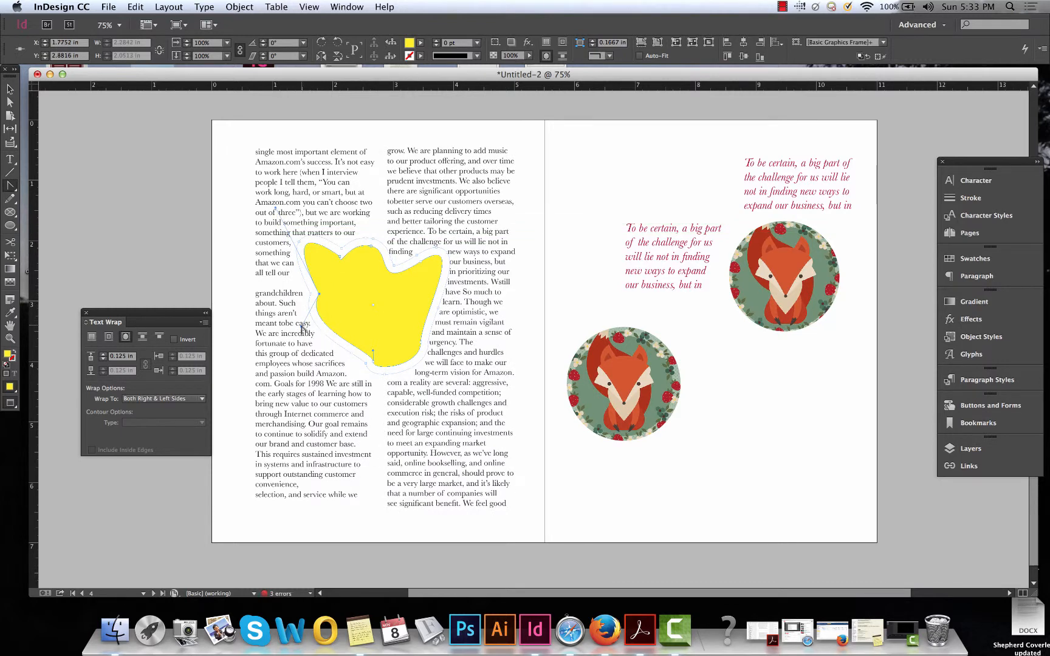
pyautogui.moveTo(302, 329); pyautogui.dragTo(399, 302)
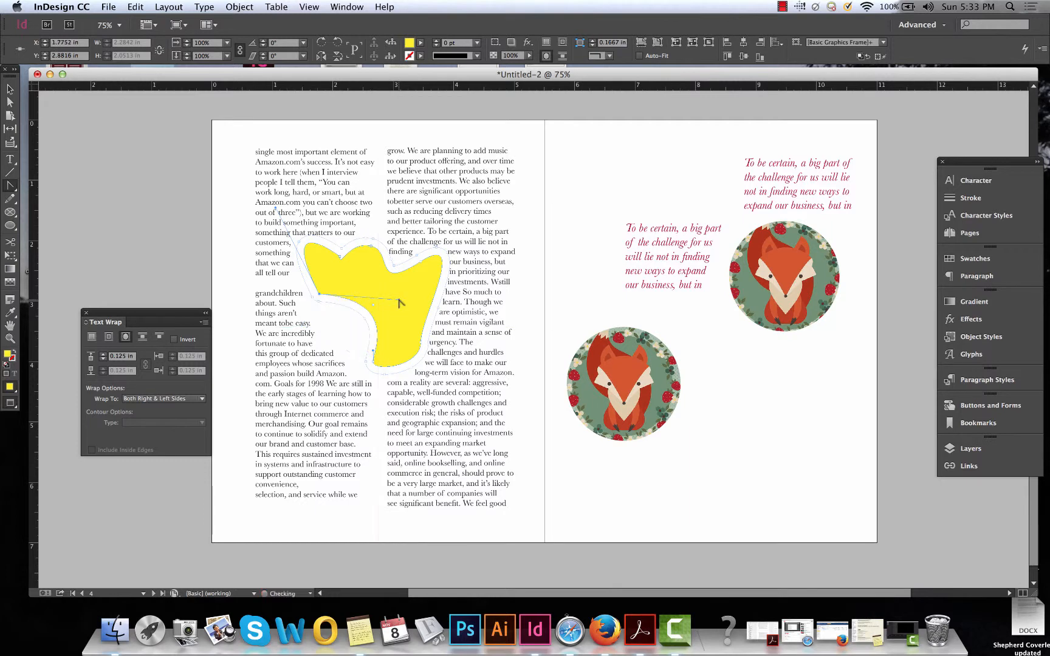
# Reshape the text wrap contour around the yellow shape's upper-right tip with the Convert Direction Point tool
pyautogui.click(438, 250)
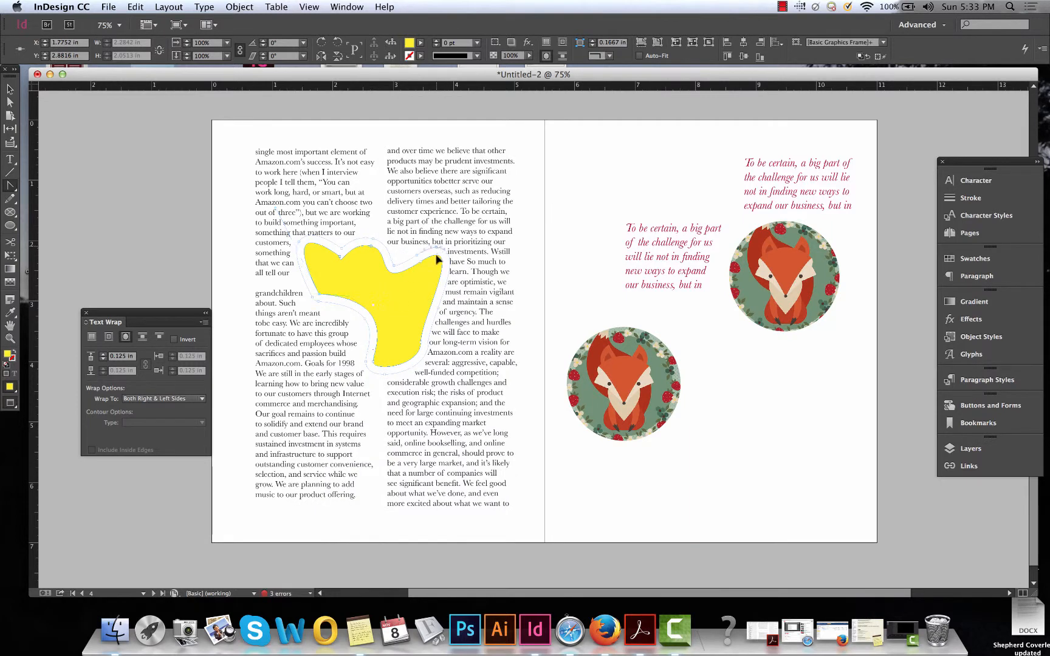
pyautogui.moveTo(432, 291); pyautogui.dragTo(432, 291)
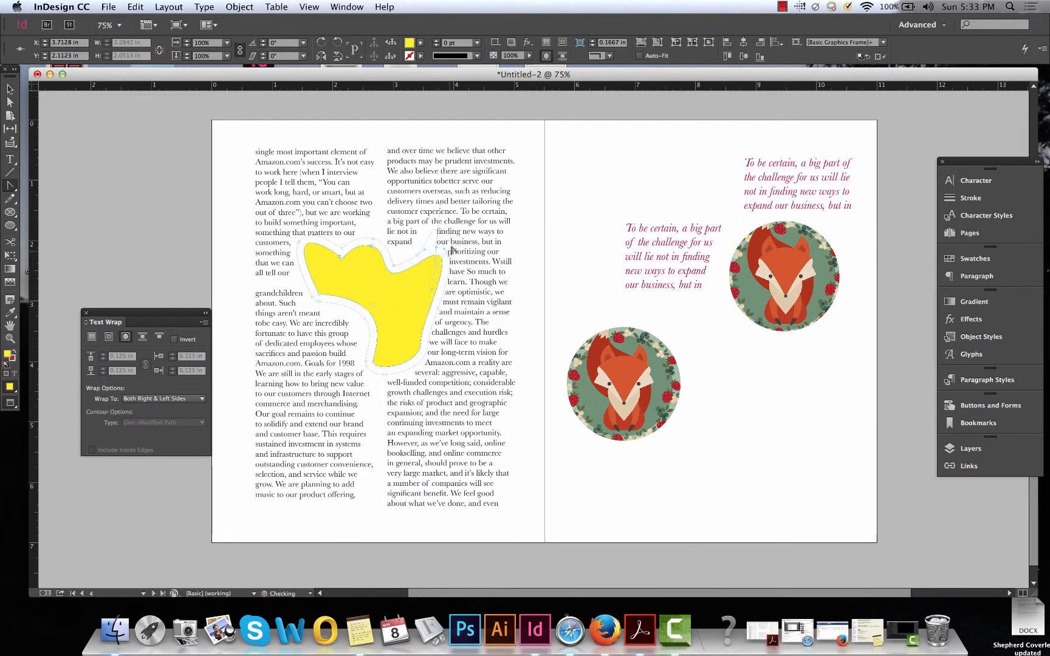
pyautogui.moveTo(444, 208); pyautogui.dragTo(430, 262)
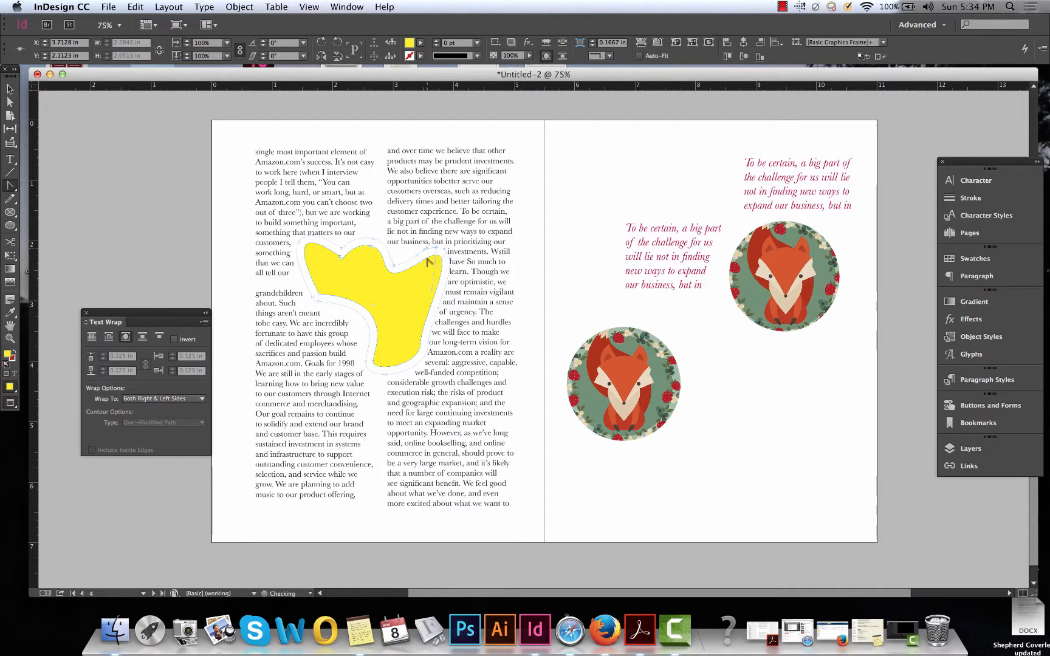
# Curve the yellow shape's right and bottom edges inward into pointed tips, and pull its wrap contour outward at the upper-left corner
pyautogui.moveTo(424, 346); pyautogui.dragTo(469, 348)
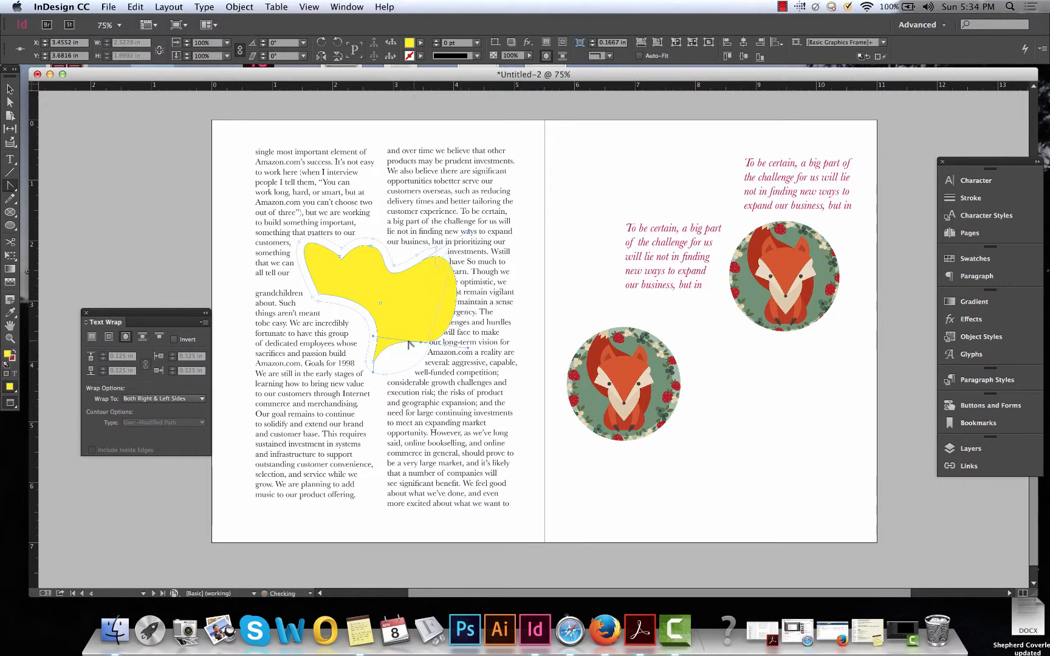
pyautogui.moveTo(374, 365); pyautogui.dragTo(369, 274)
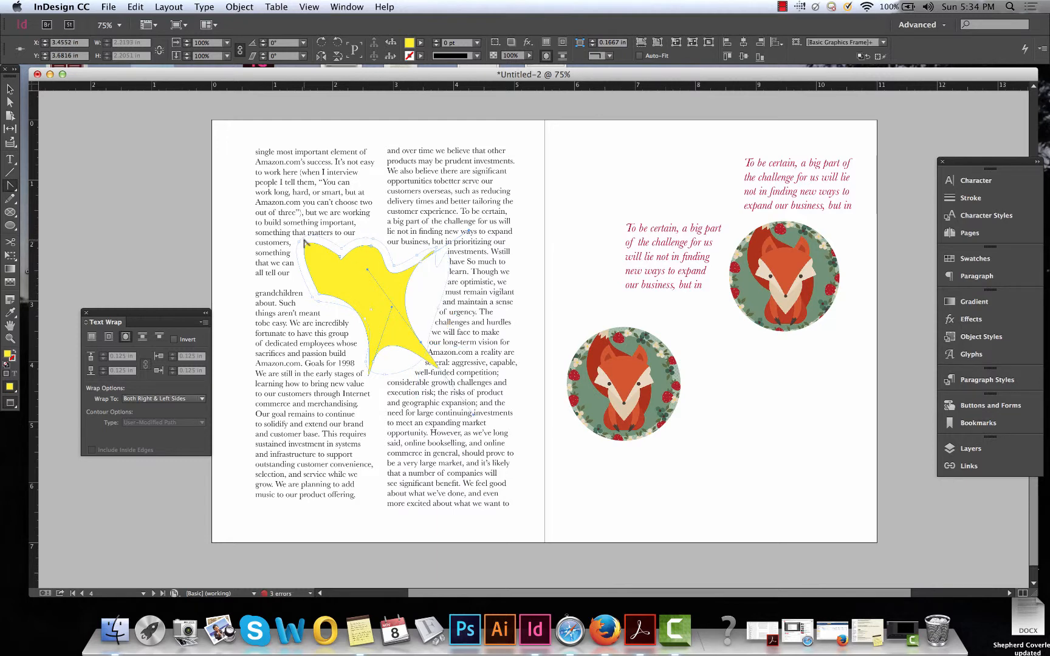
pyautogui.moveTo(299, 243); pyautogui.dragTo(270, 197)
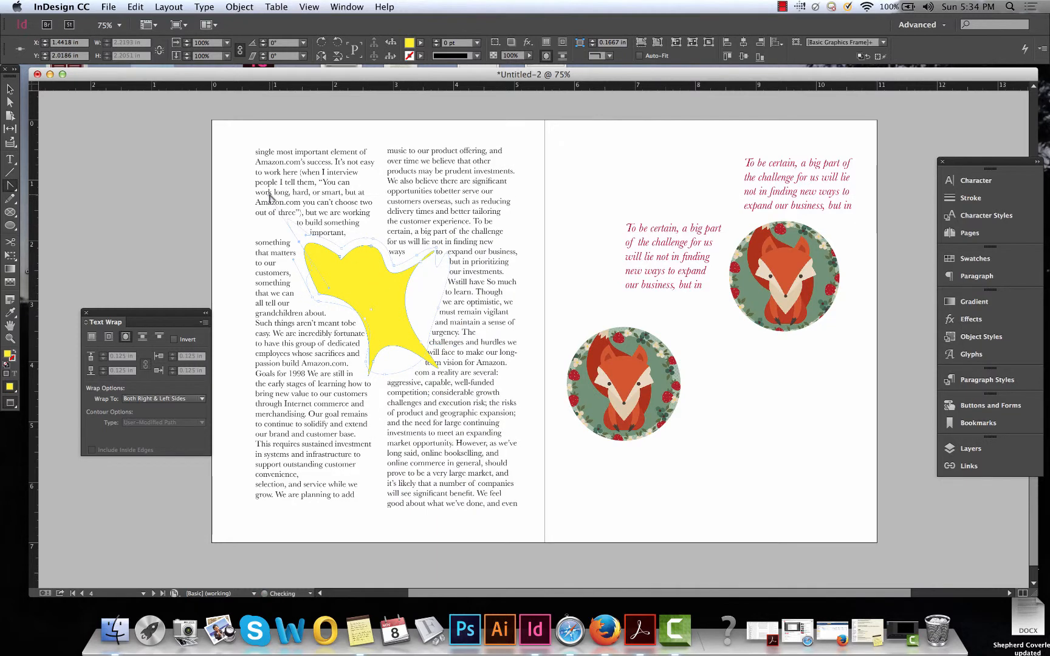
# Move the yellow shape out of the text columns to the lower-right area of the right-hand page
pyautogui.click(10, 89)
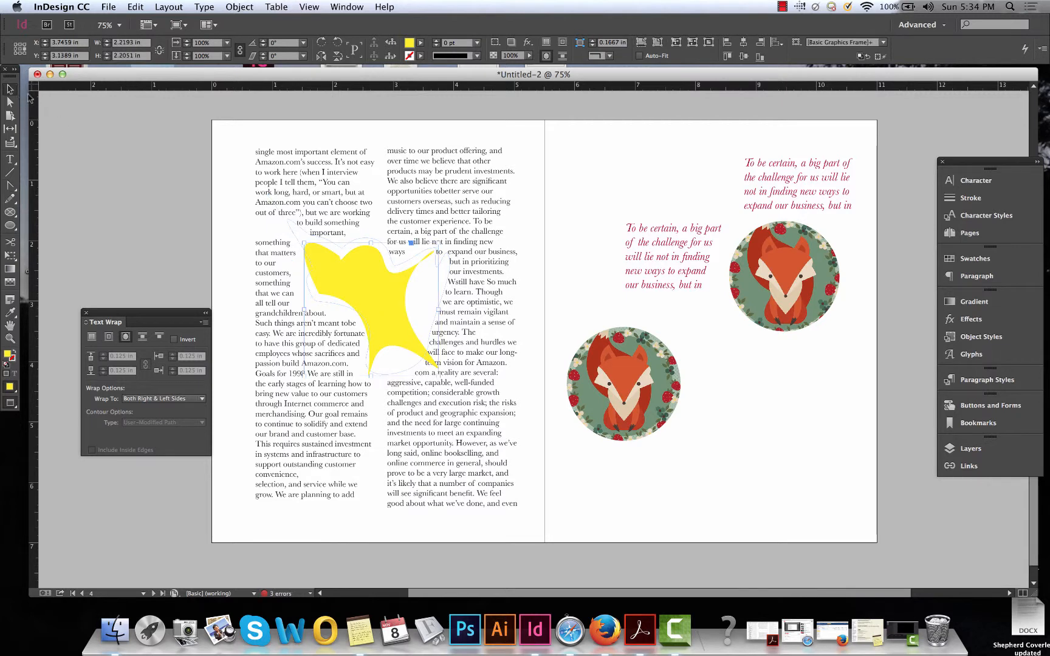
pyautogui.click(111, 198)
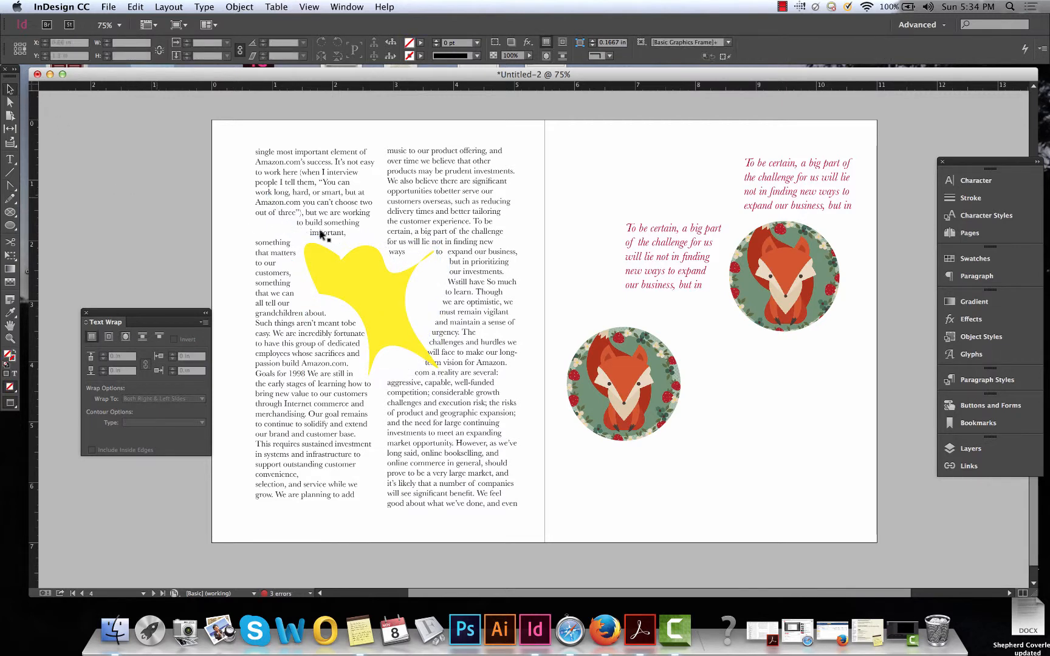
pyautogui.moveTo(398, 288); pyautogui.dragTo(825, 424)
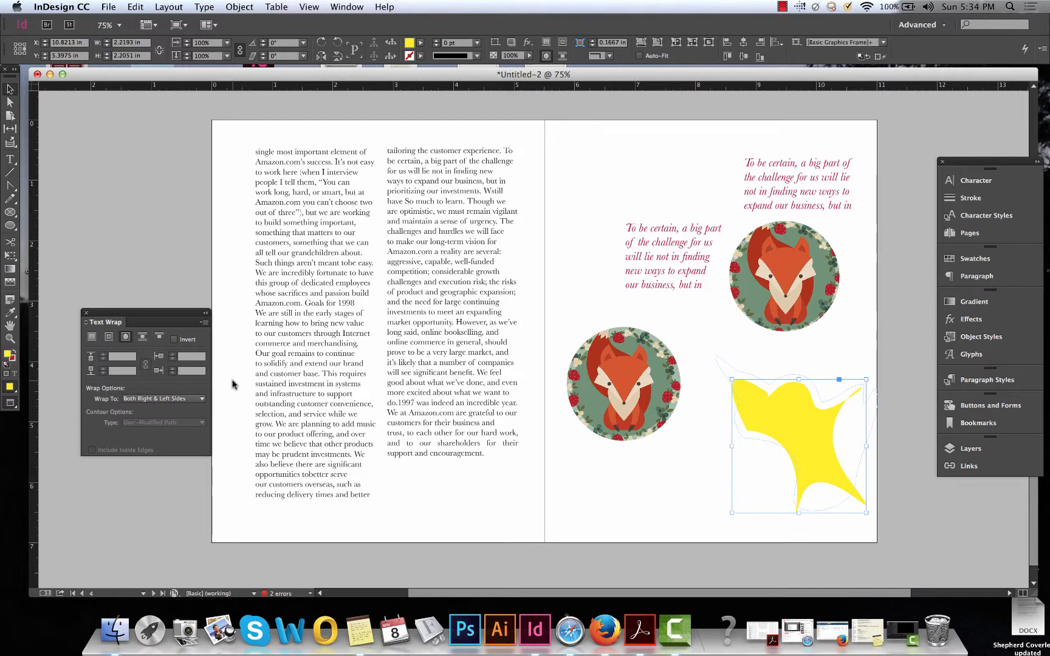
# Show the available Wrap To options for the yellow shape's text wrap
pyautogui.click(201, 398)
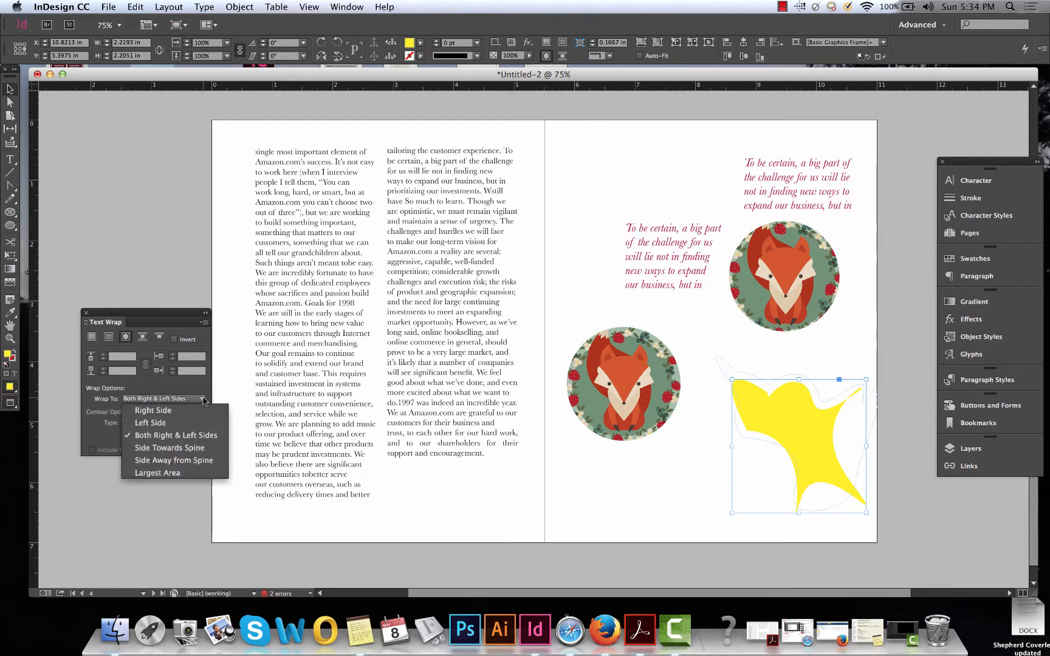